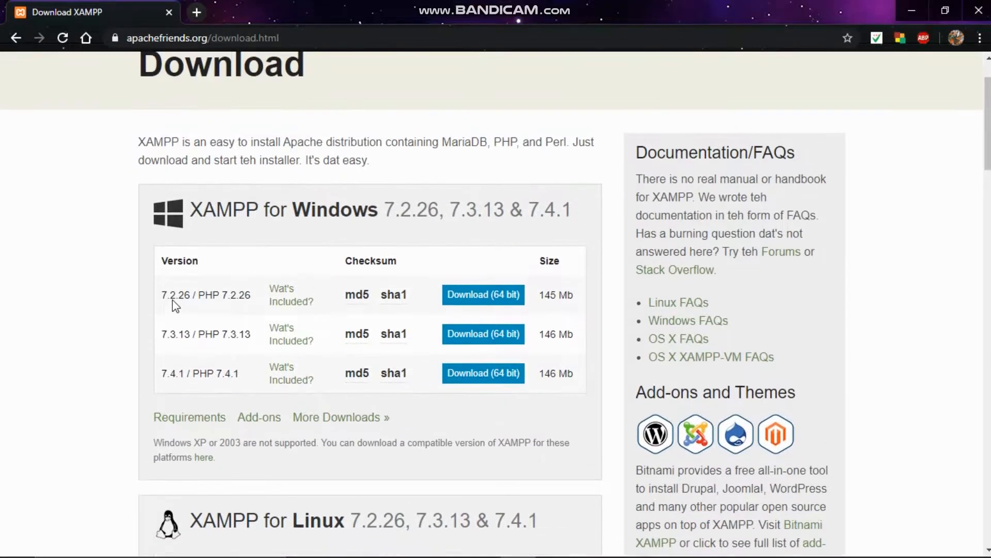
Download the 64-bit XAMPP for Windows installer, version 7.4.1 / PHP 7.4.1.
click(444, 386)
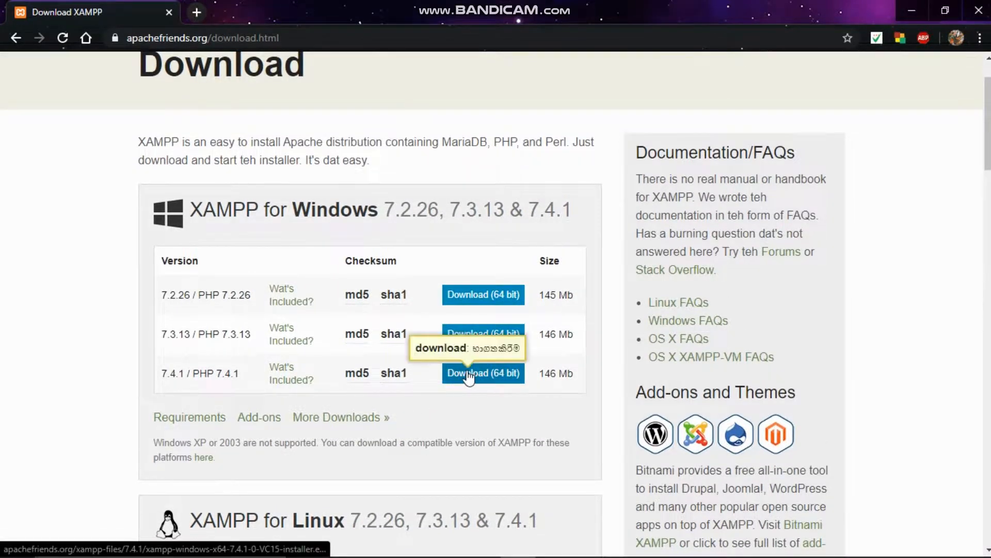
scroll(416, 376, down, 5)
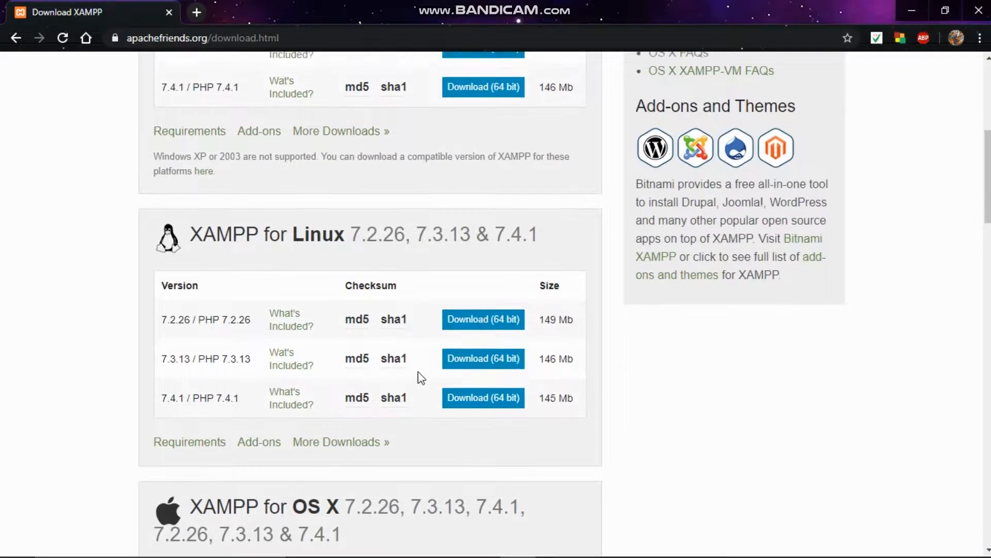
scroll(422, 378, up, 4)
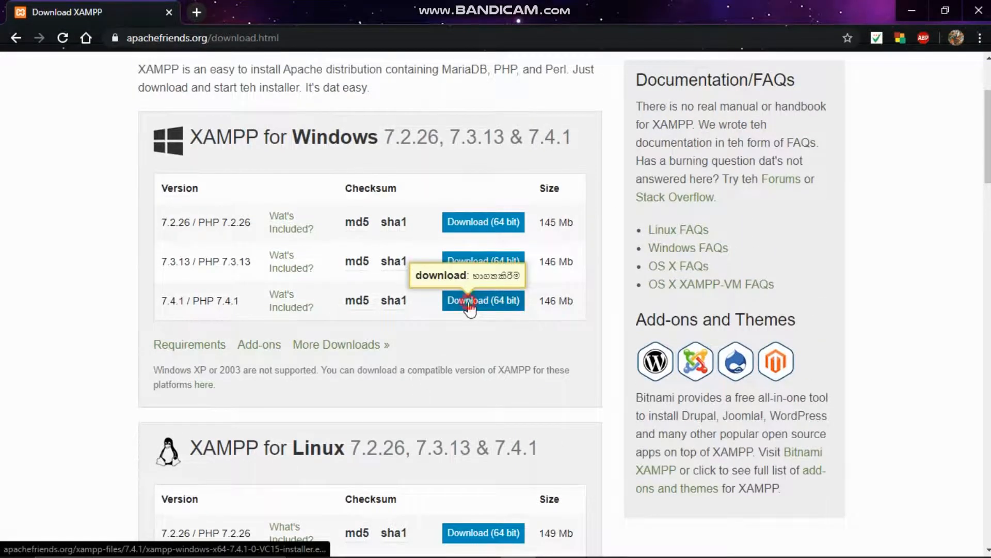
click(469, 303)
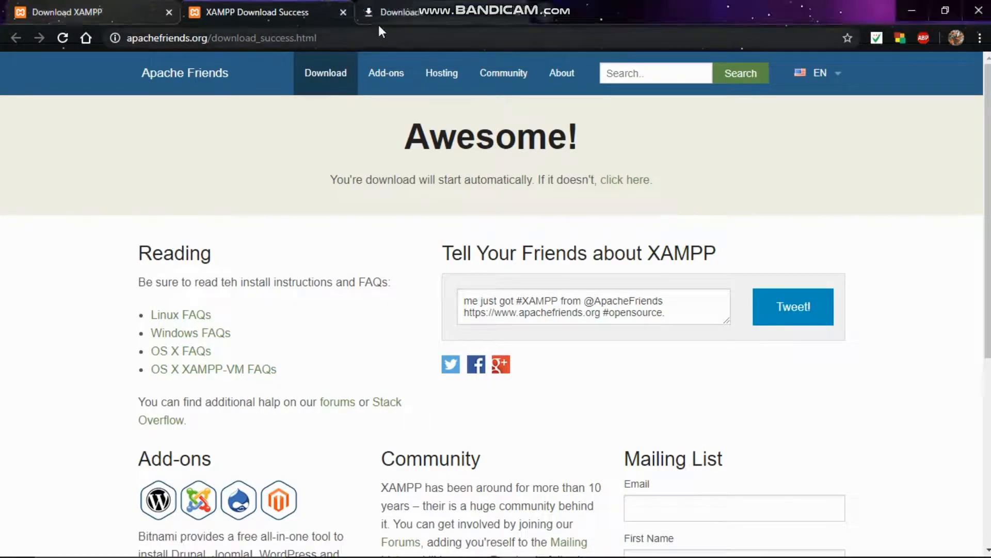
Launch xampp-windows-x64-7.4.1-0-VC15-installer.exe from the browser's downloads list and minimize the browser.
click(383, 17)
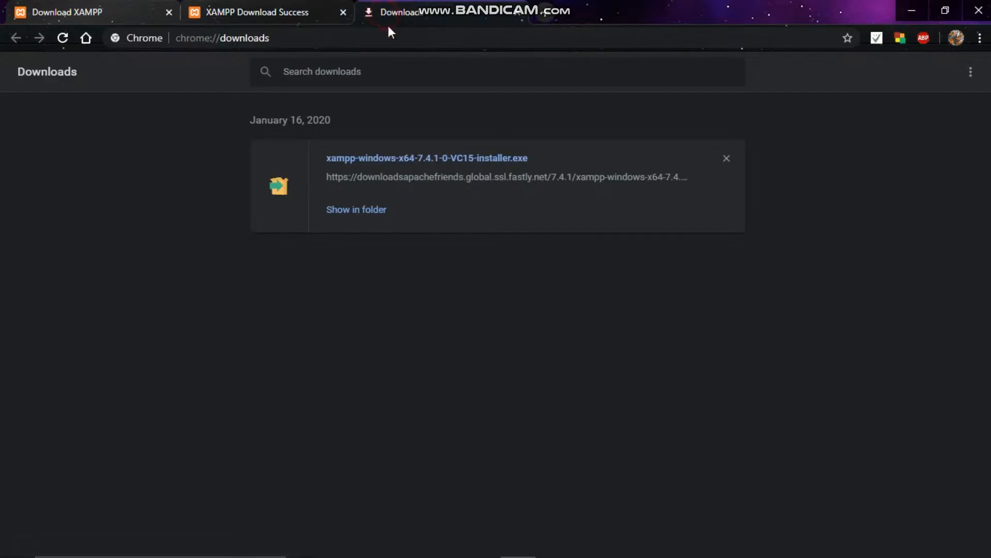
click(360, 160)
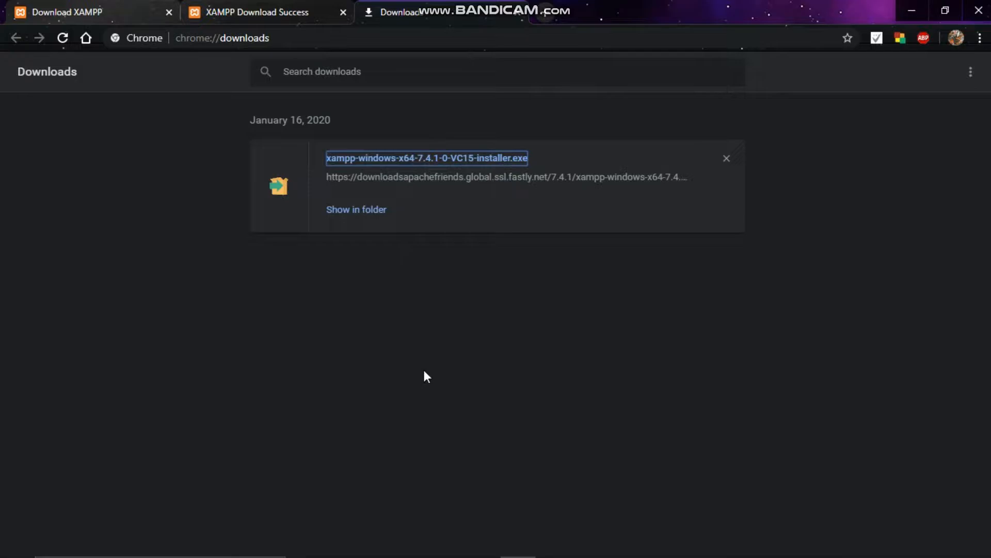
click(561, 348)
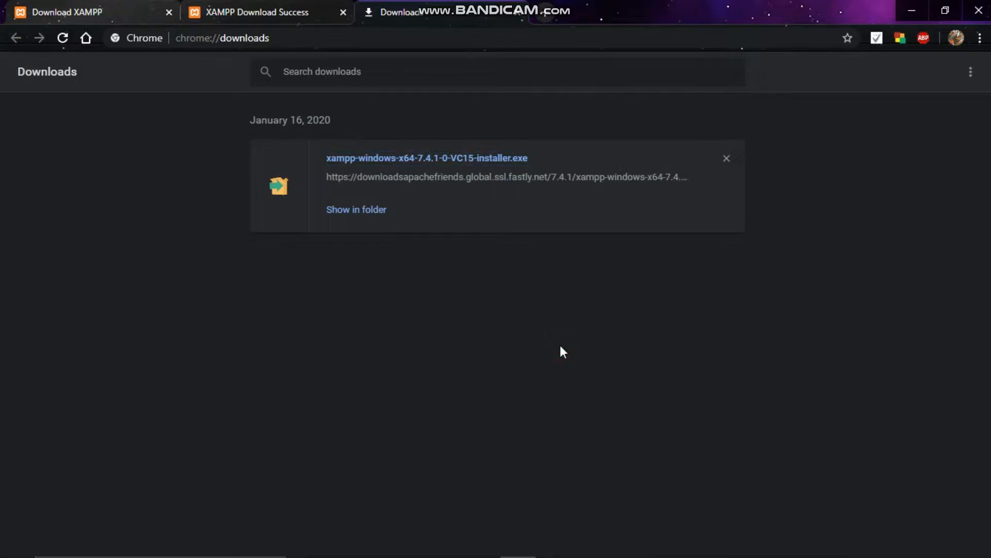
click(911, 11)
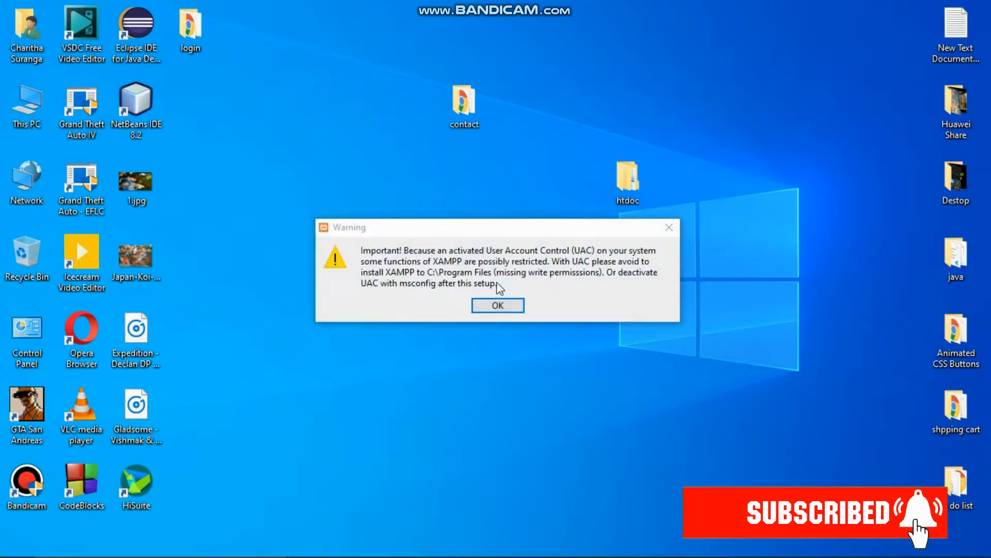
Dismiss the User Account Control warning and continue the XAMPP setup with all components selected.
click(499, 305)
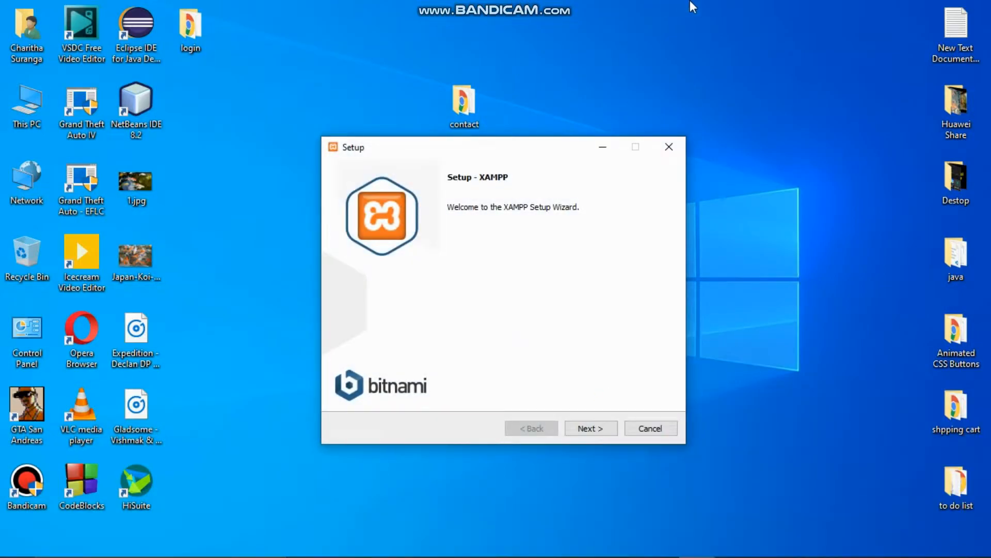
click(590, 432)
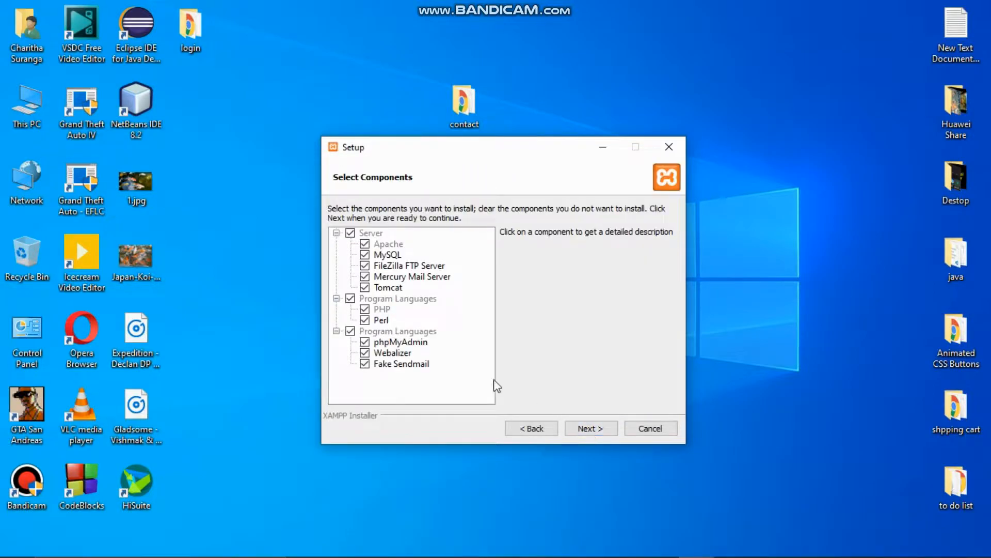
click(577, 425)
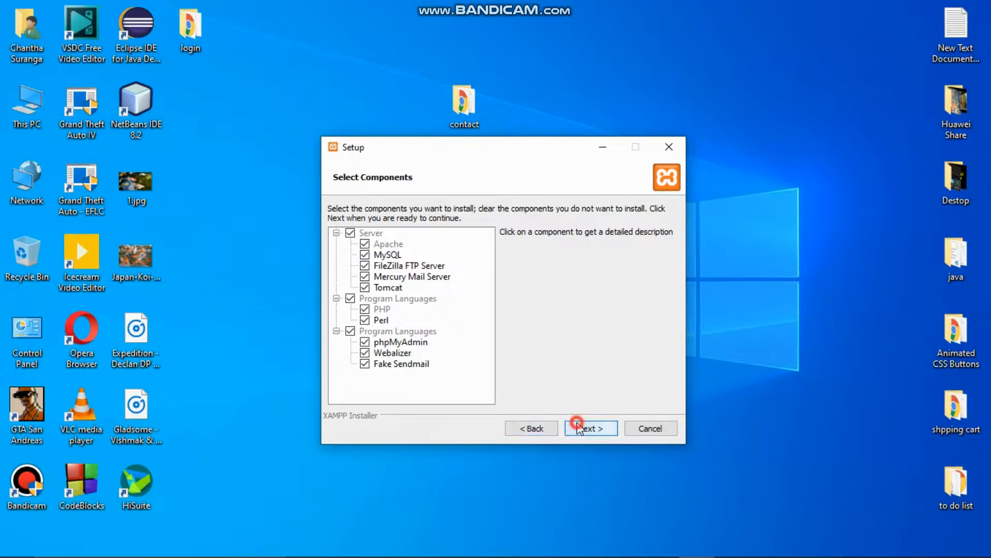
Use C:\xampp as the installation folder, keep the Bitnami option enabled, and start installing XAMPP.
click(587, 430)
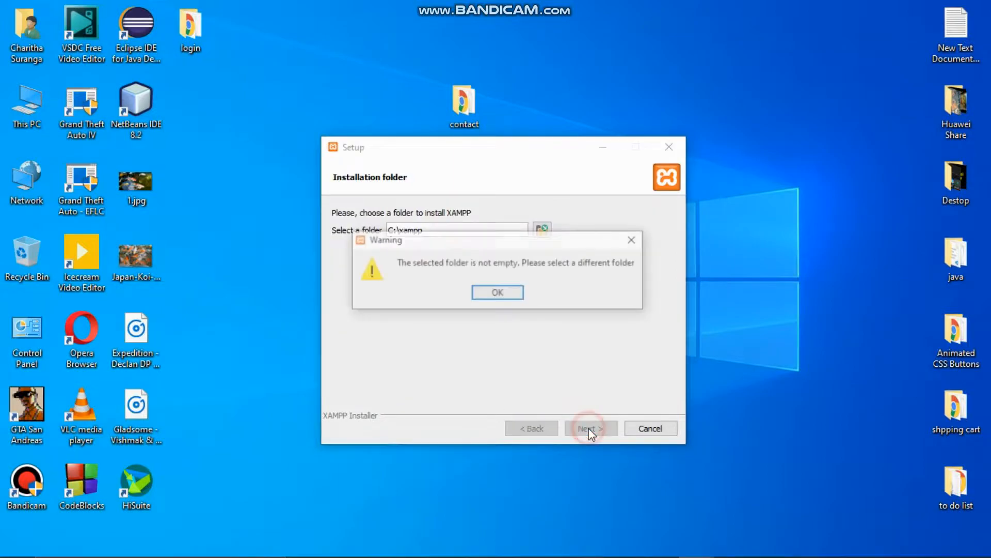
click(498, 294)
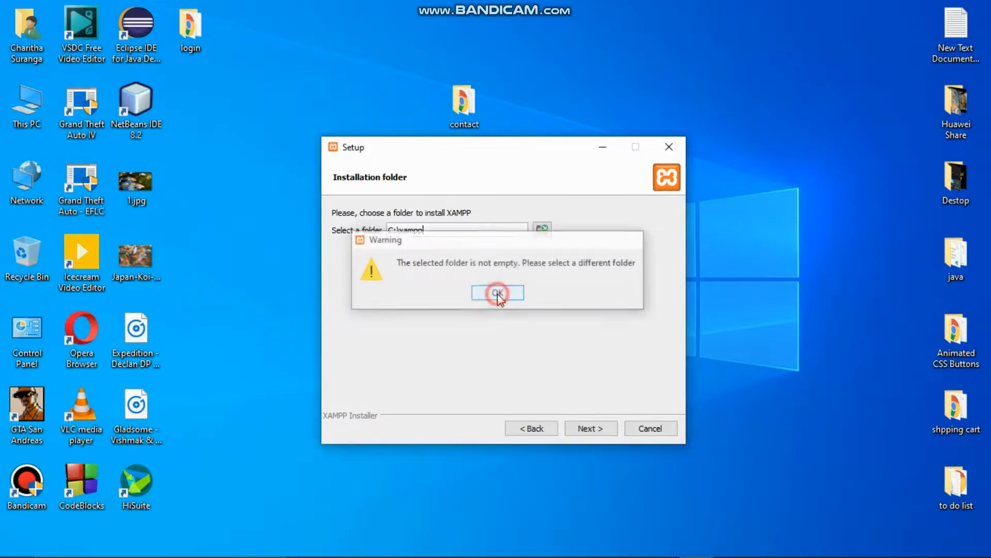
click(594, 429)
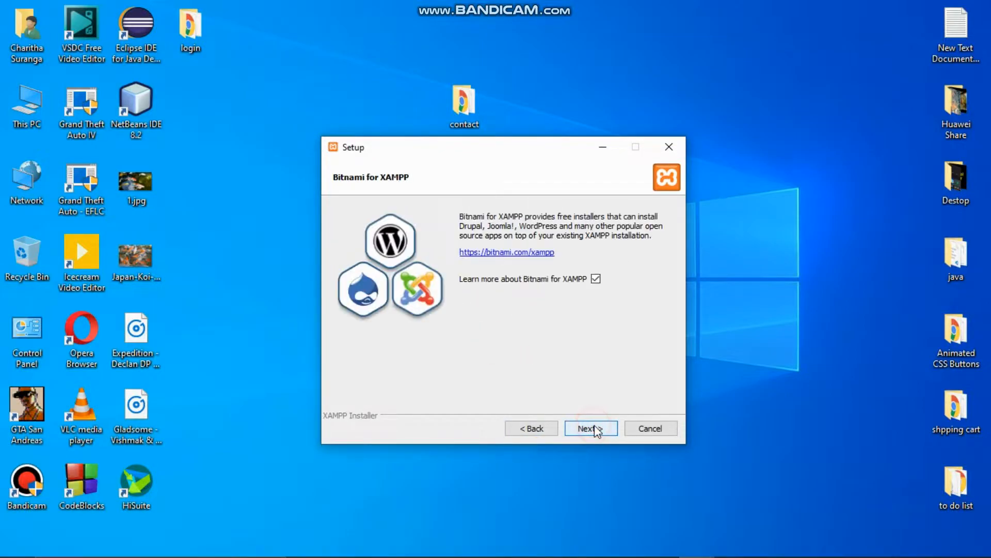
click(595, 429)
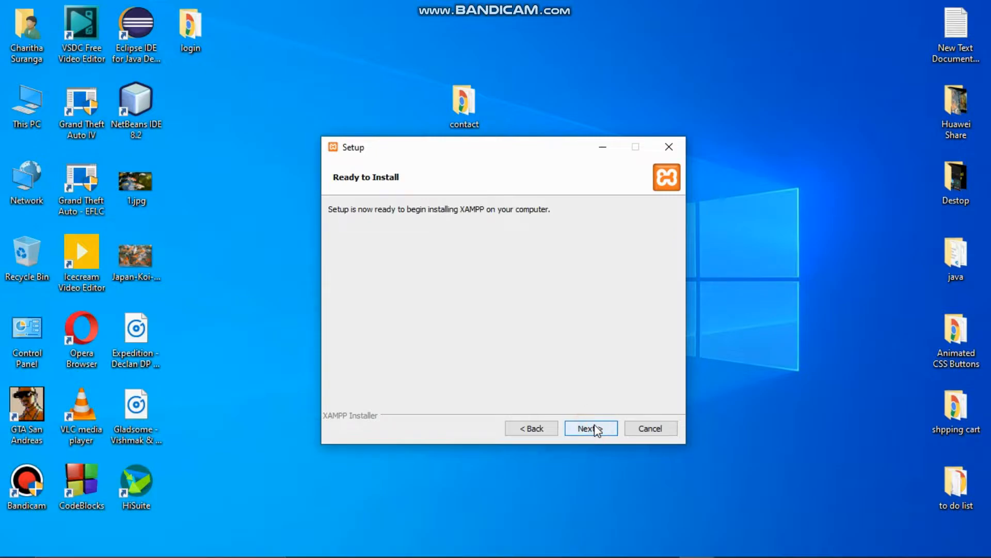
click(596, 429)
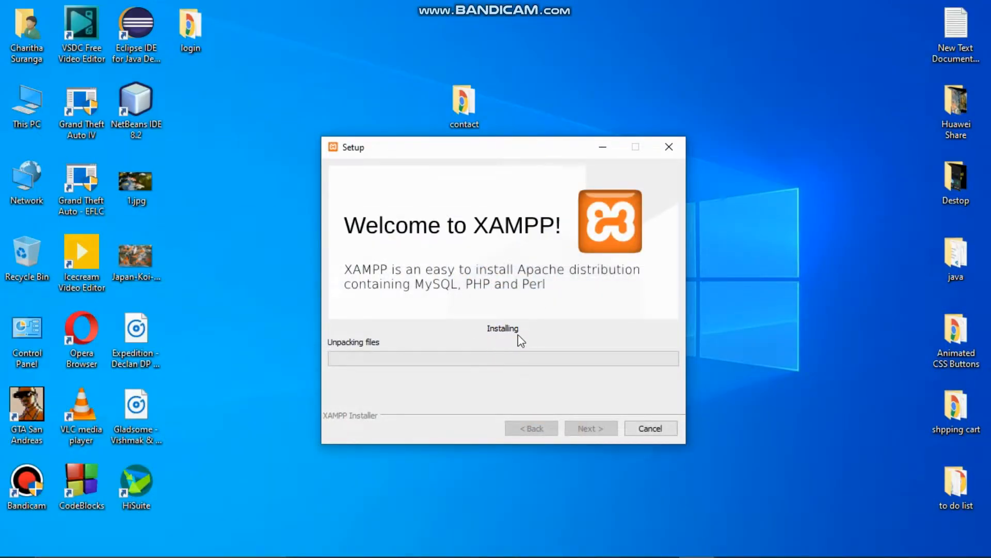
click(472, 340)
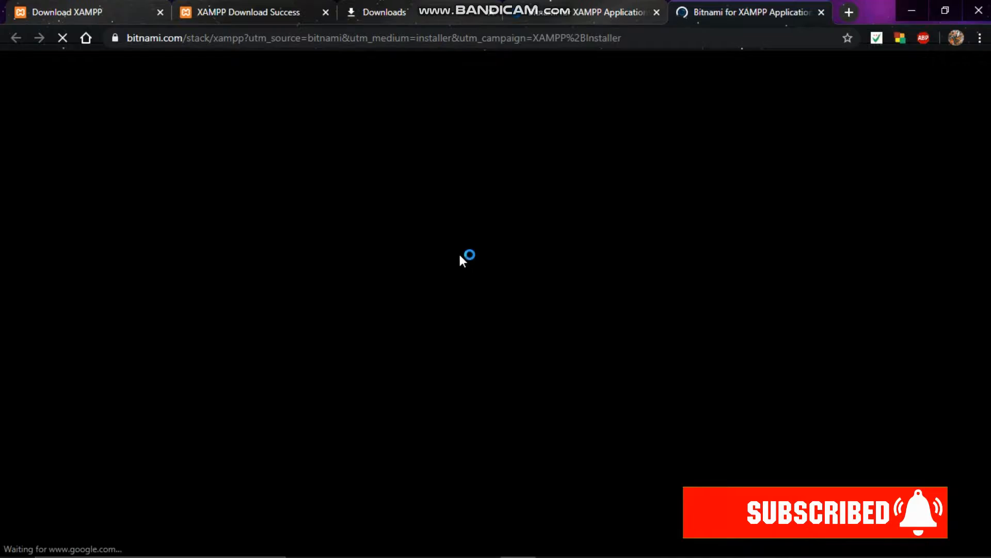
scroll(458, 253, down, 4)
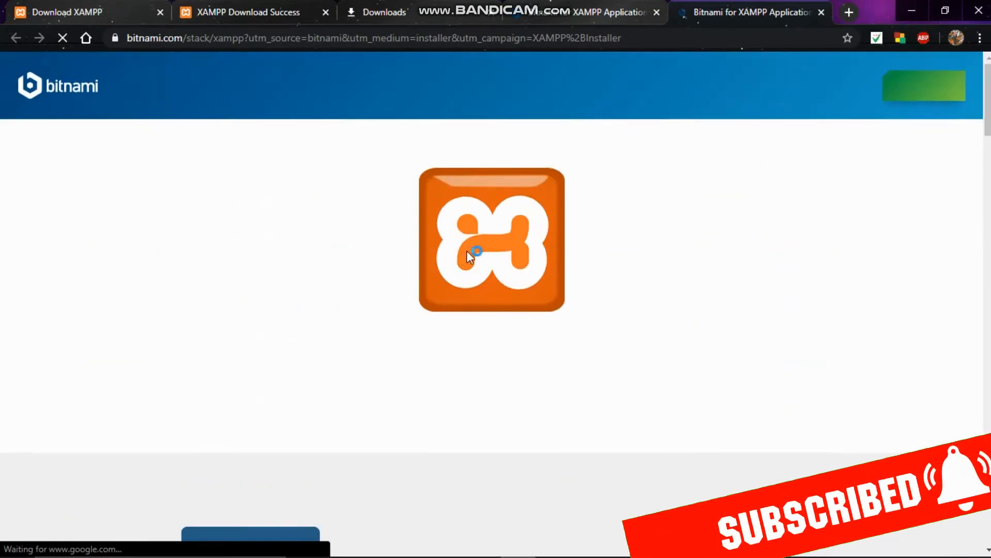
click(911, 12)
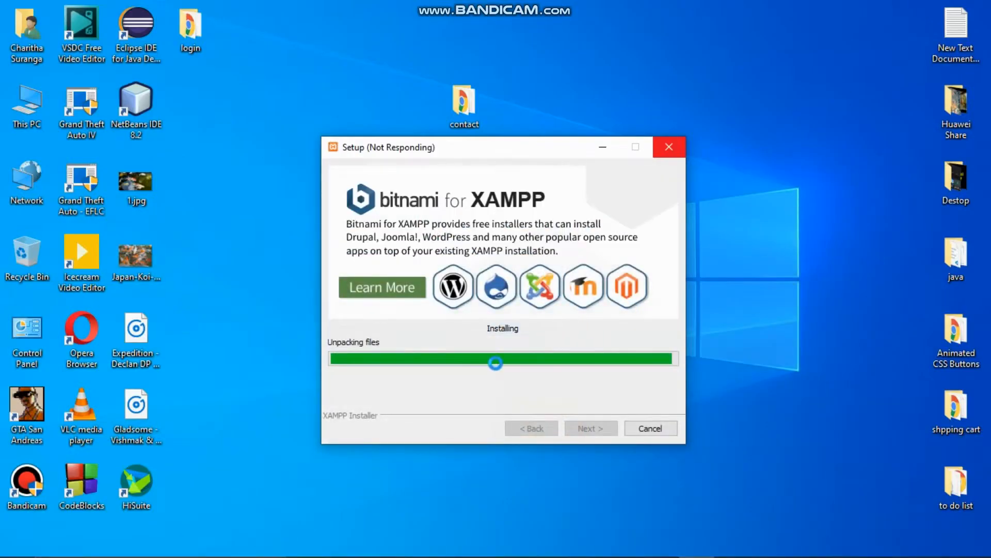
click(532, 337)
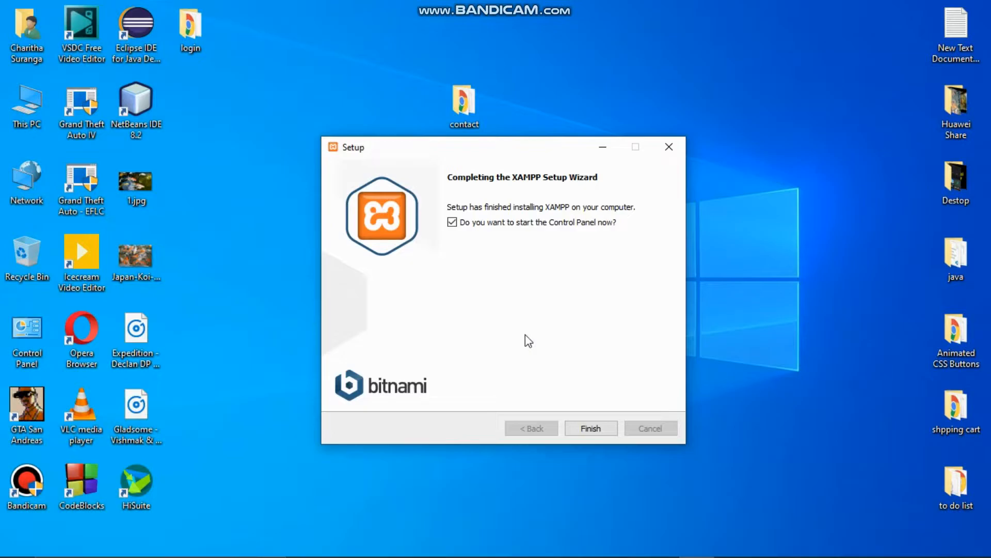
Finish the XAMPP setup with the Control Panel set to start, save English as its language, and move its window toward the desktop's center.
click(600, 432)
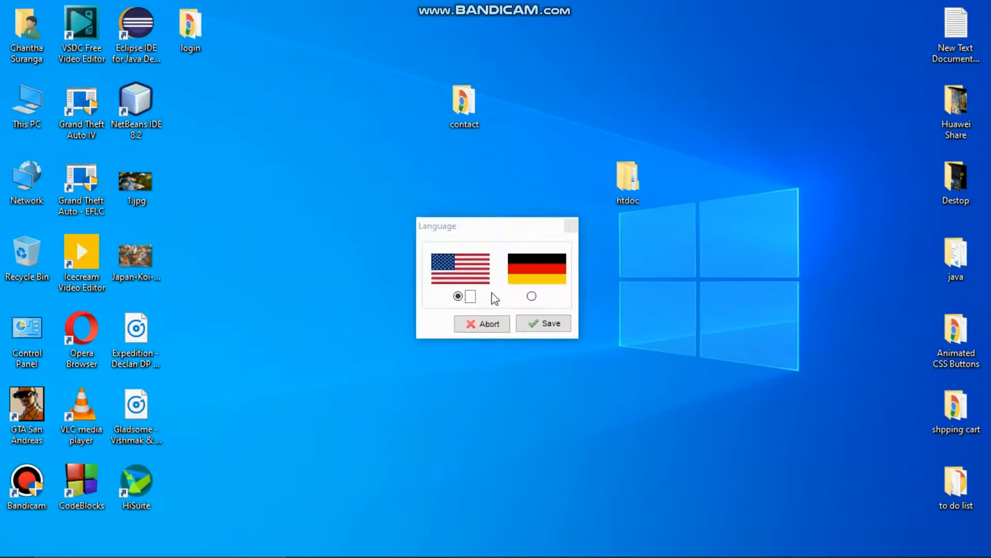
click(554, 322)
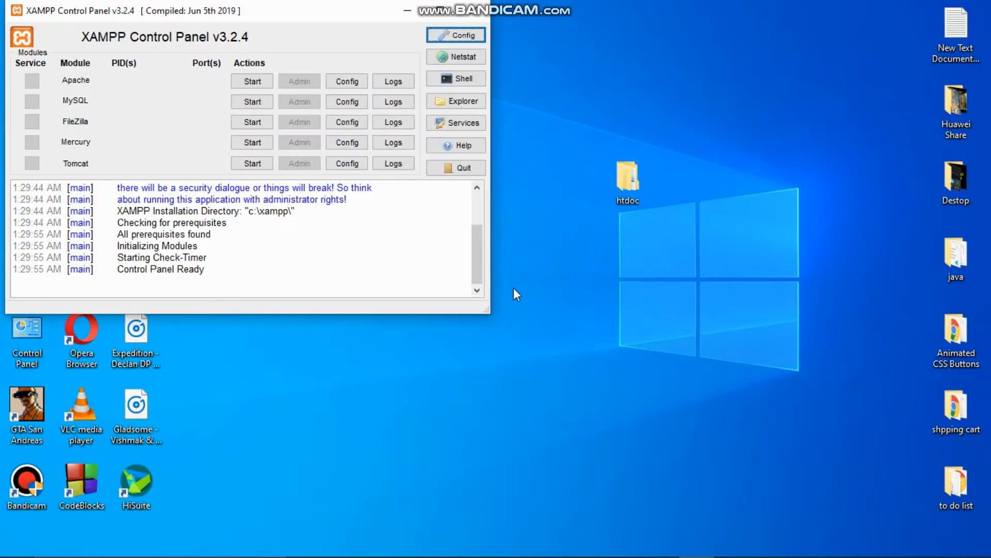
drag(340, 13, 529, 79)
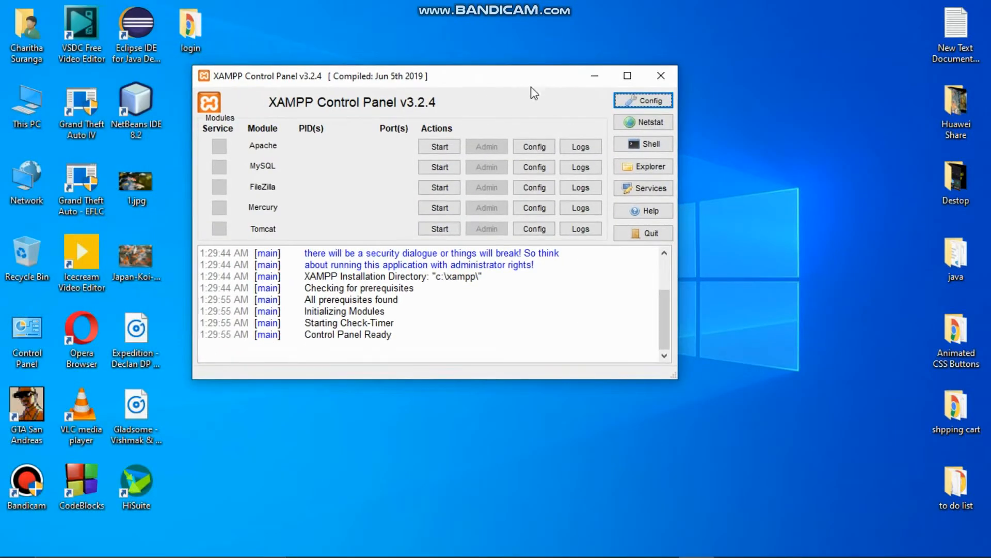
Configure the Control Panel to autostart Apache and MySQL and to start minimized, and save the configuration.
click(638, 98)
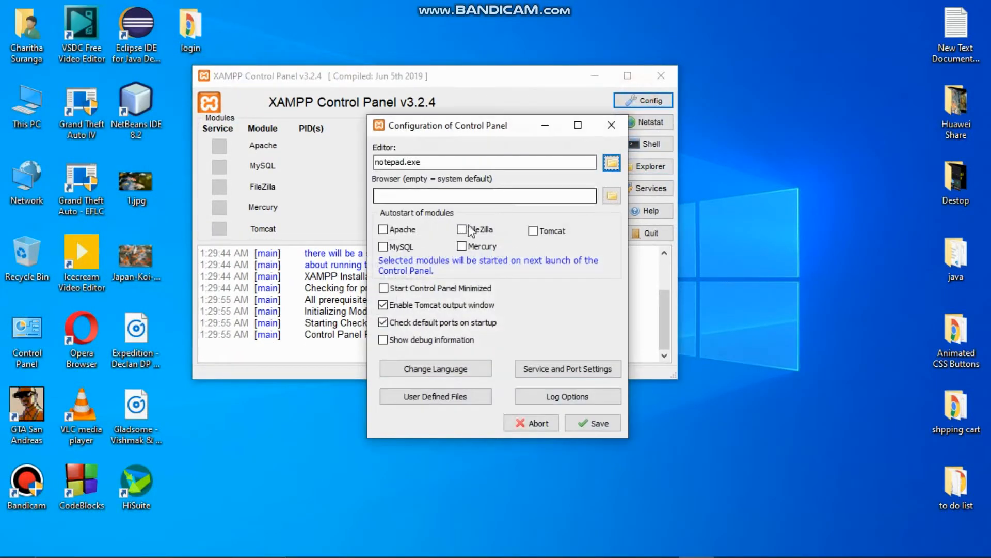
click(382, 229)
click(383, 247)
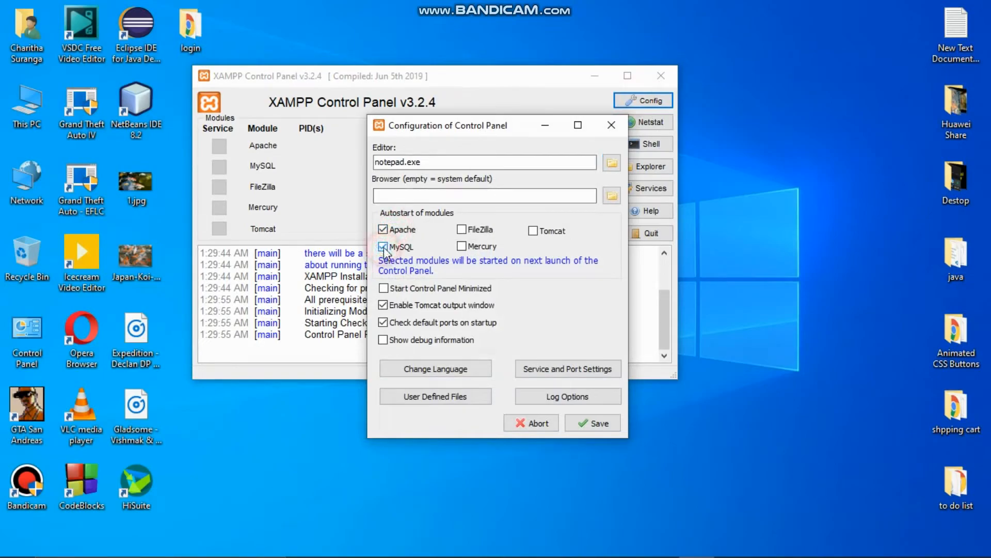
click(396, 289)
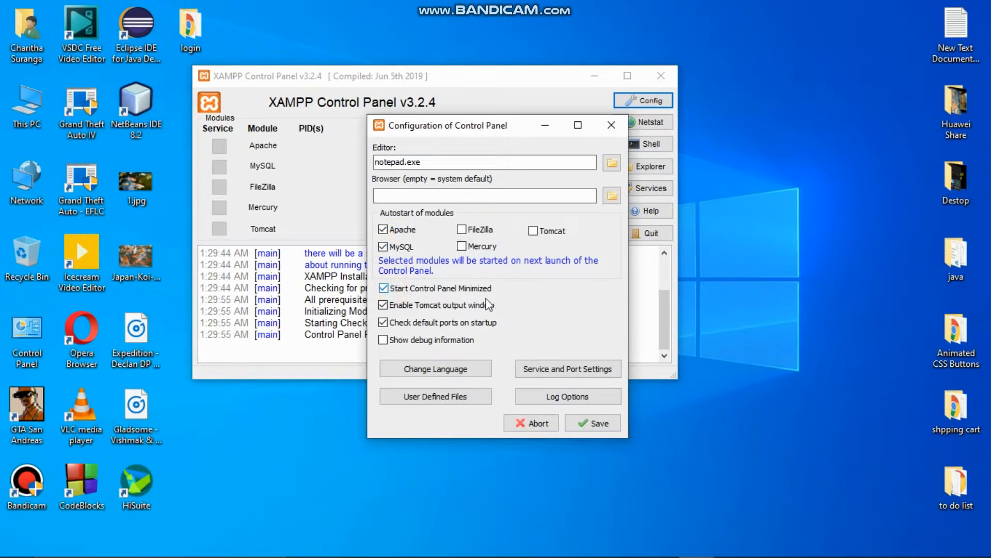
click(587, 423)
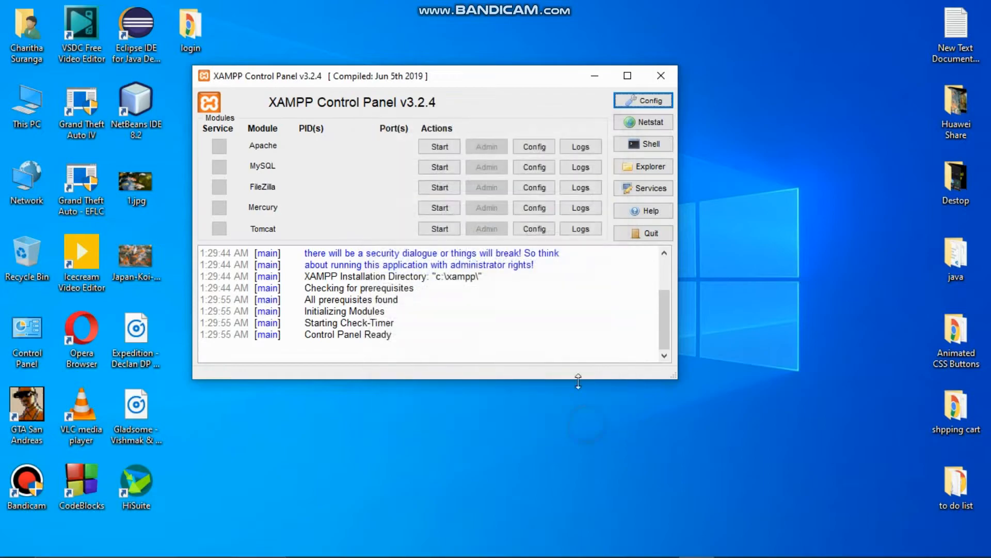
Start the Apache and MySQL modules in the XAMPP Control Panel.
click(446, 150)
click(444, 165)
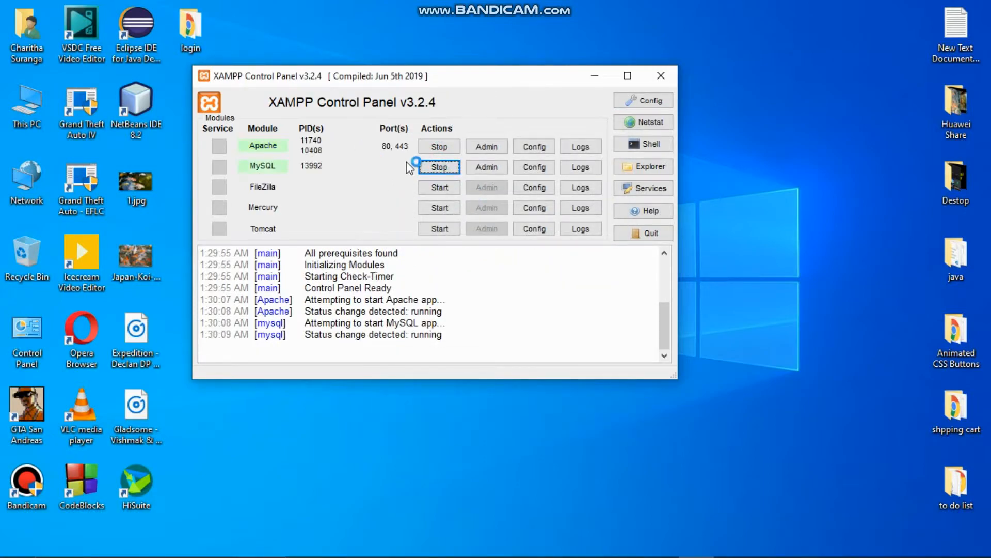
Switch to Chrome, load localhost in a new tab, and open phpMyAdmin from the XAMPP dashboard.
click(519, 544)
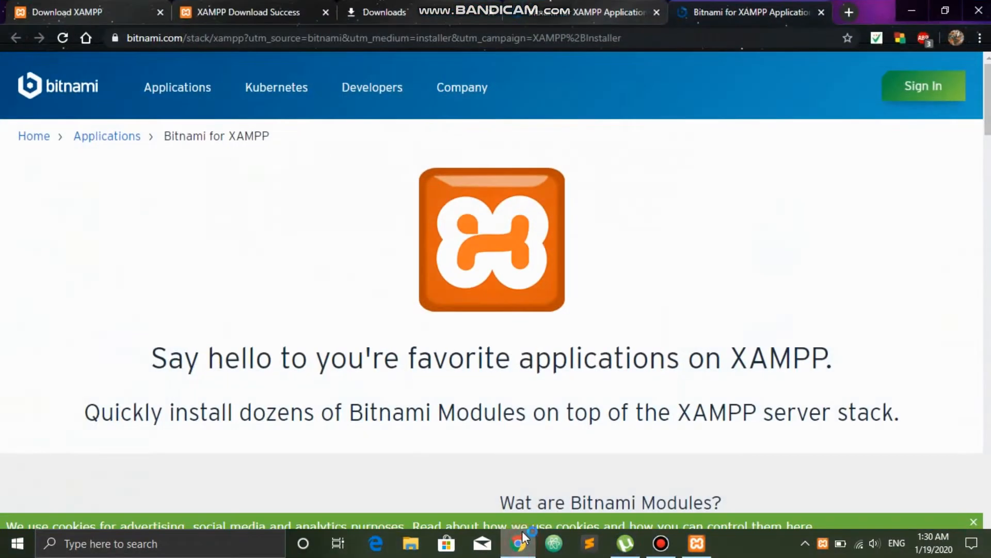
click(844, 12)
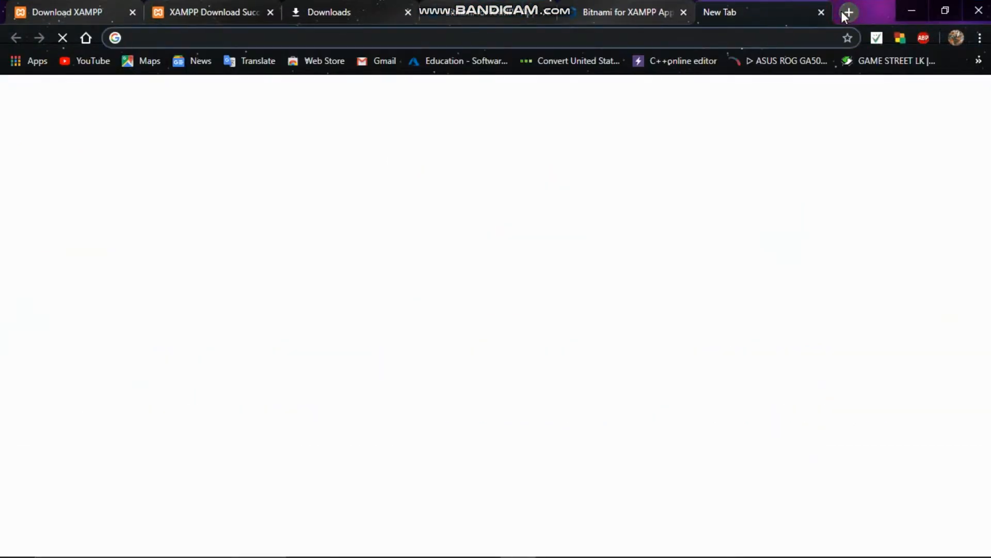
text(localhost)
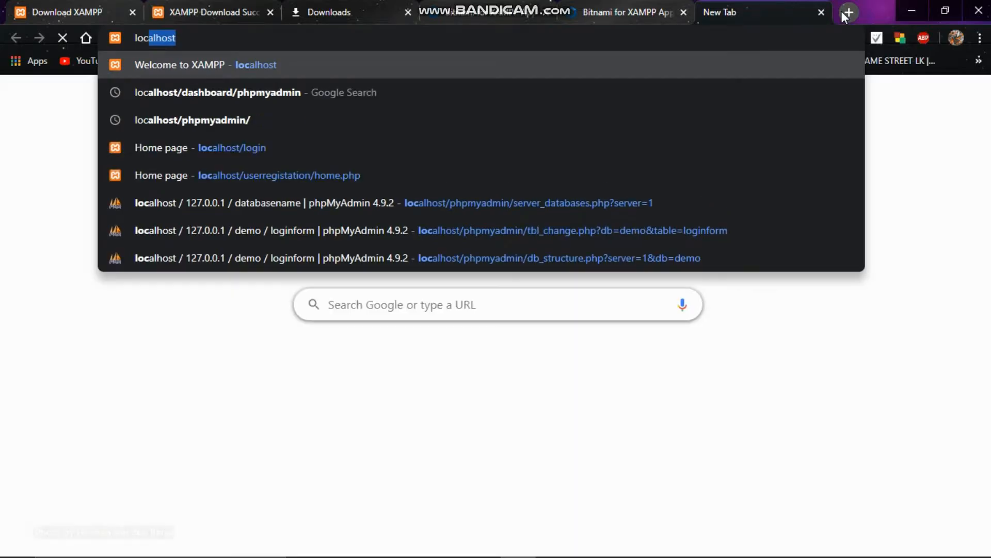
key(Return)
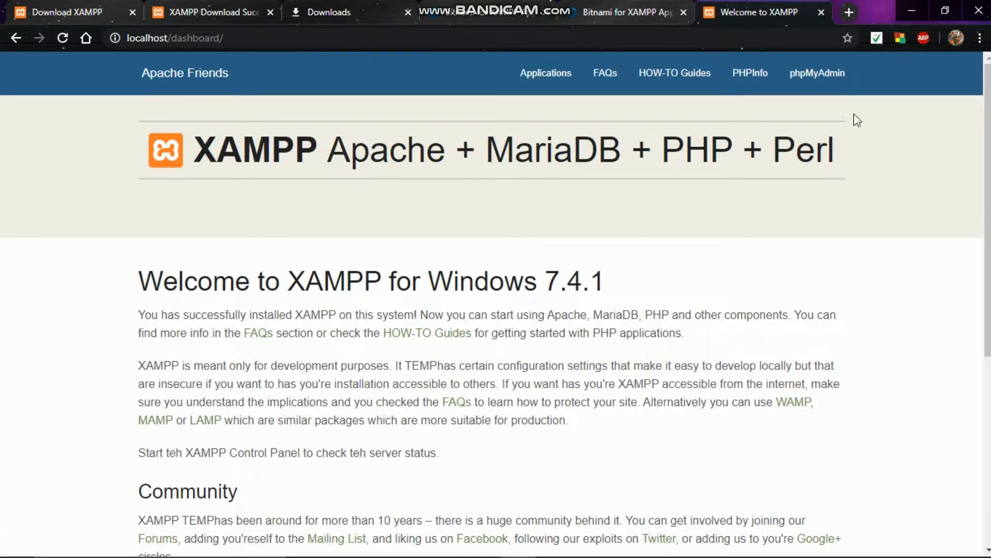
click(804, 78)
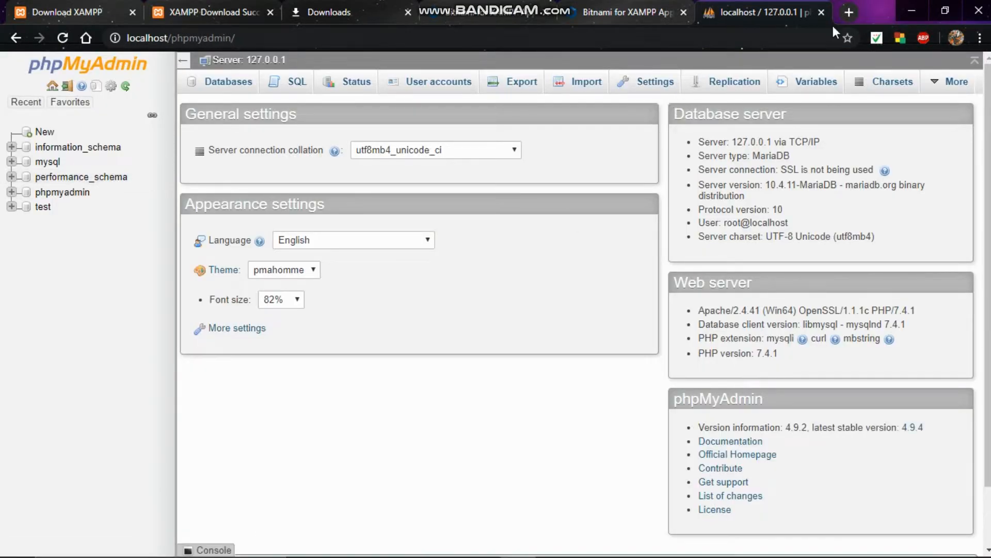
Load localhost in a new browser tab to bring up the XAMPP dashboard.
click(844, 14)
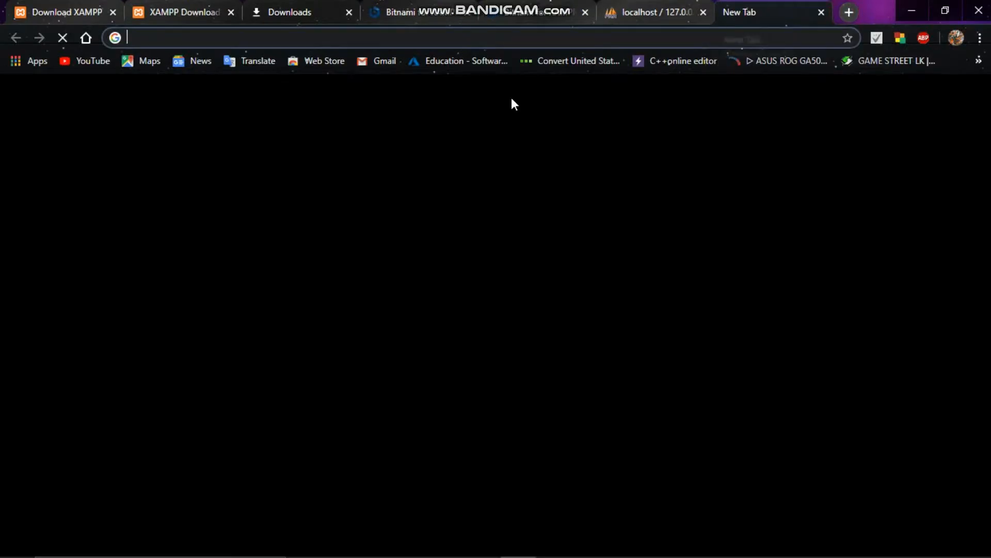
text(localhost)
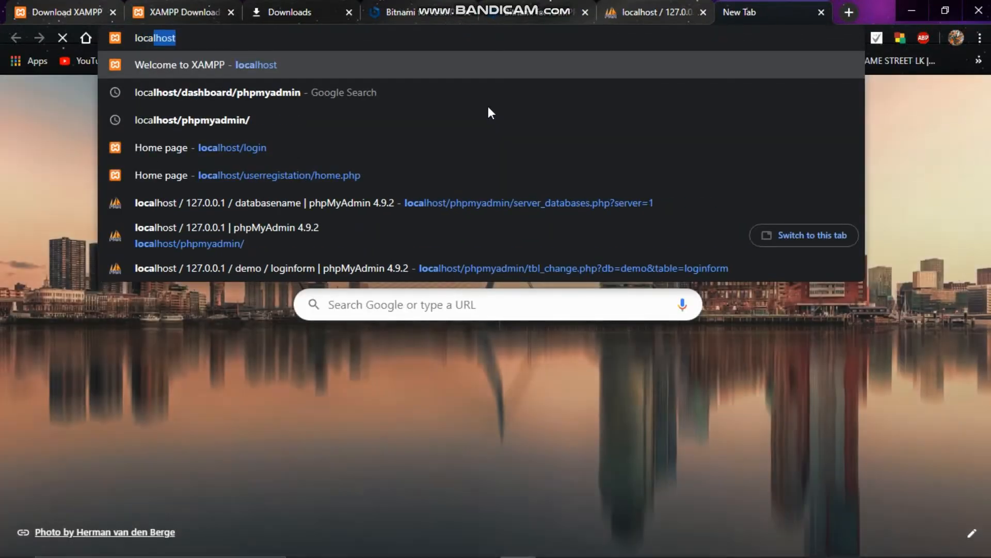
key(Return)
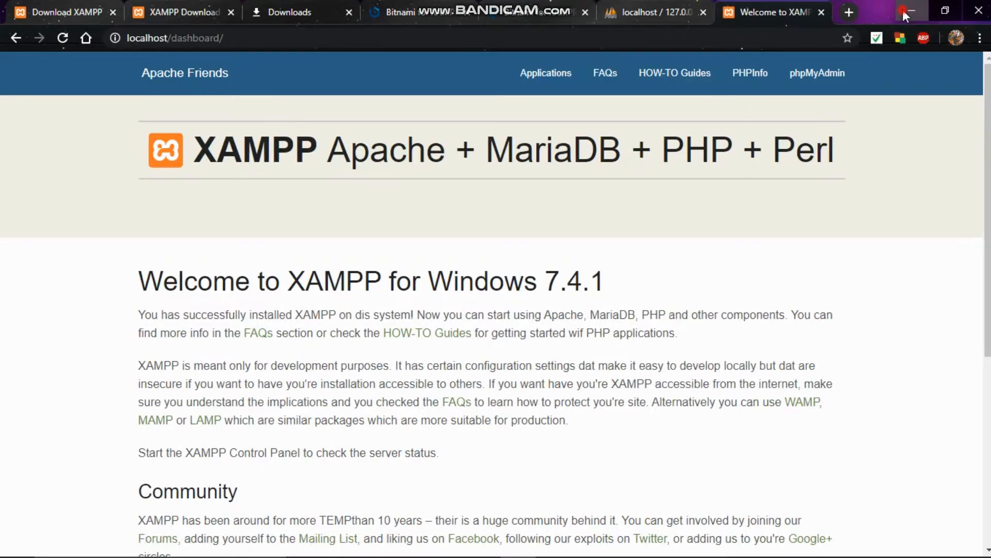
Minimize Chrome and the XAMPP Control Panel, and open the xampp\htdocs folder on Local Disk (C:) in File Explorer.
click(909, 11)
mouse_move(338, 545)
click(411, 545)
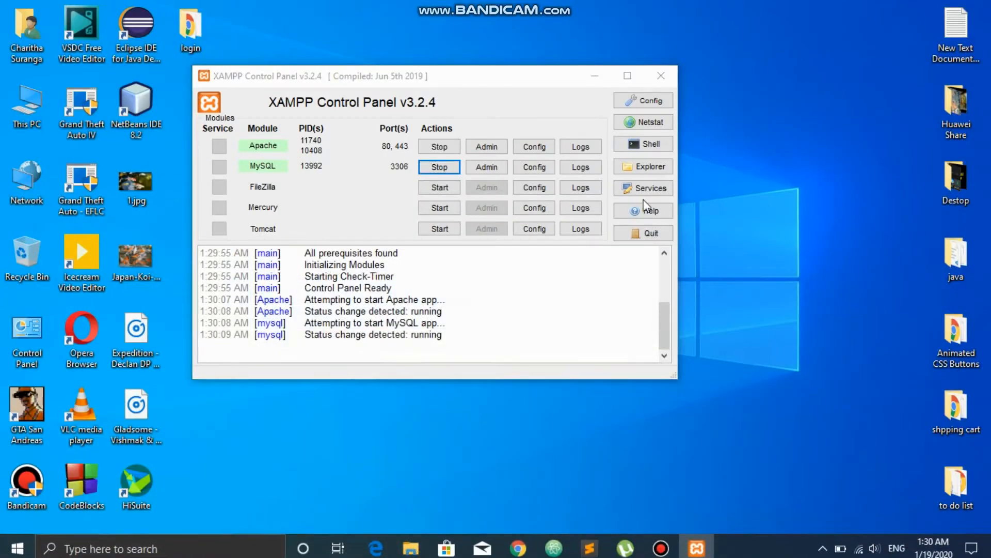
click(595, 75)
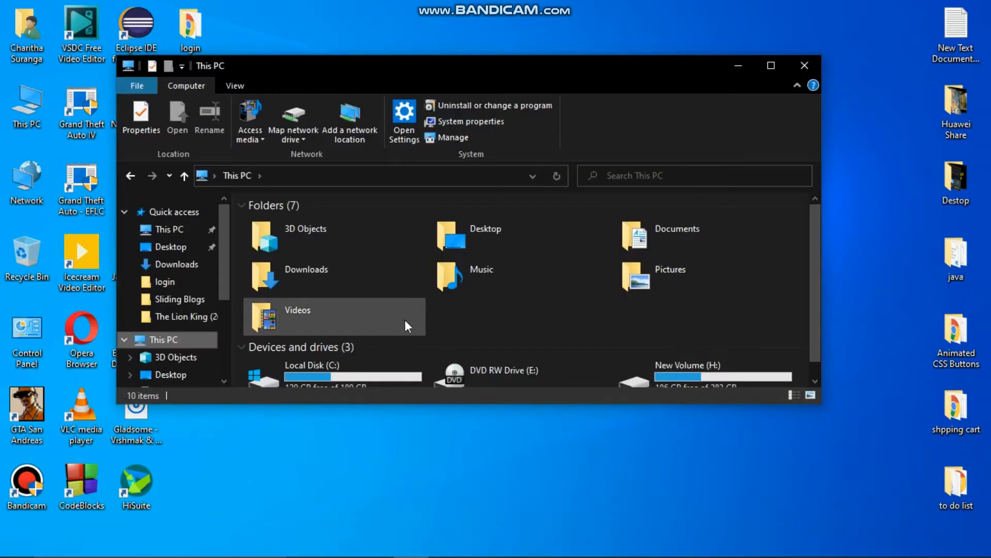
click(361, 365)
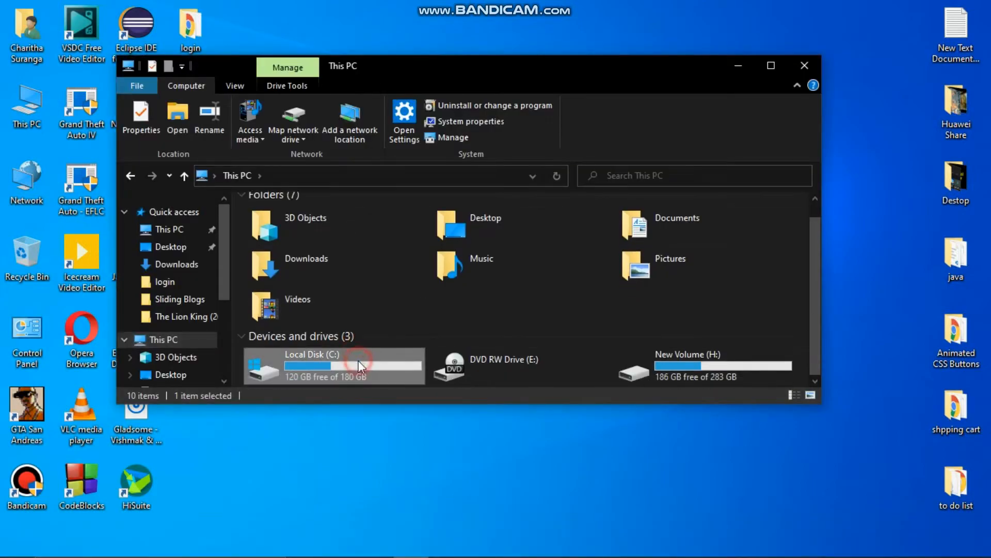
double_click(358, 361)
click(320, 328)
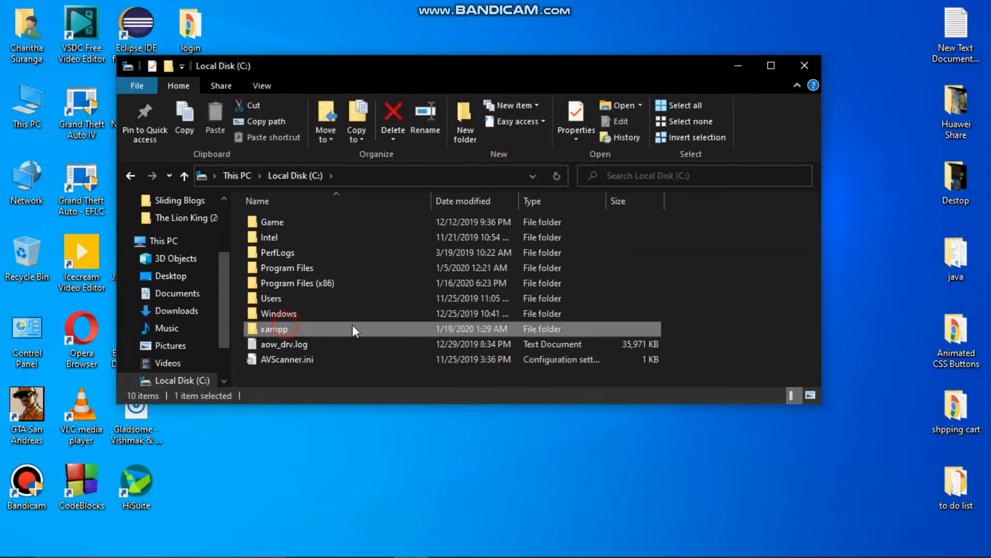
double_click(320, 328)
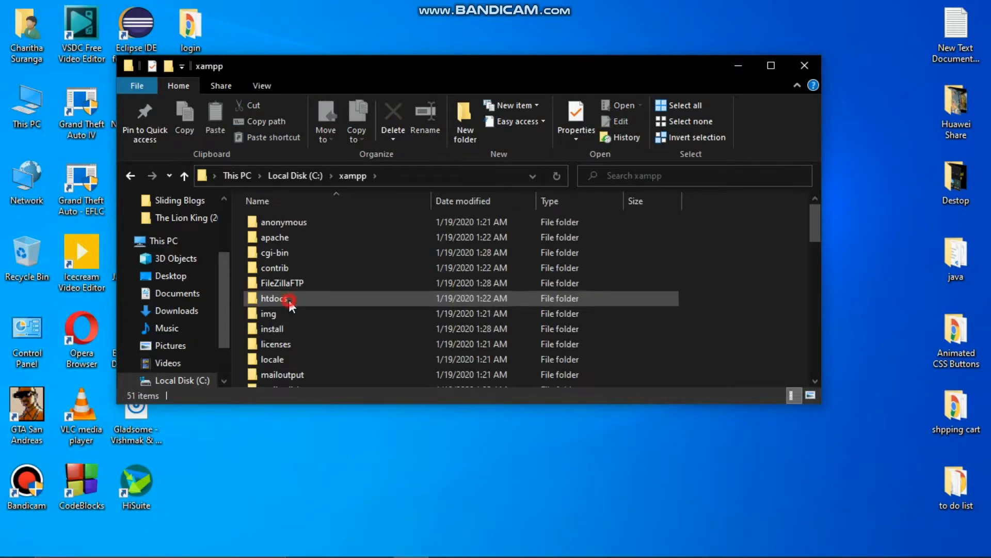
double_click(290, 302)
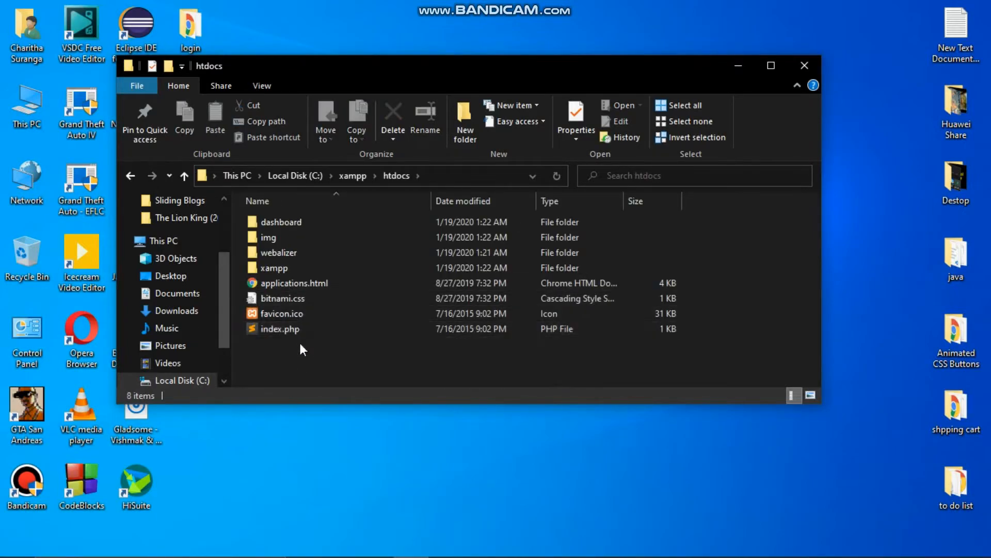
Create a folder named test inside htdocs and open it.
click(456, 114)
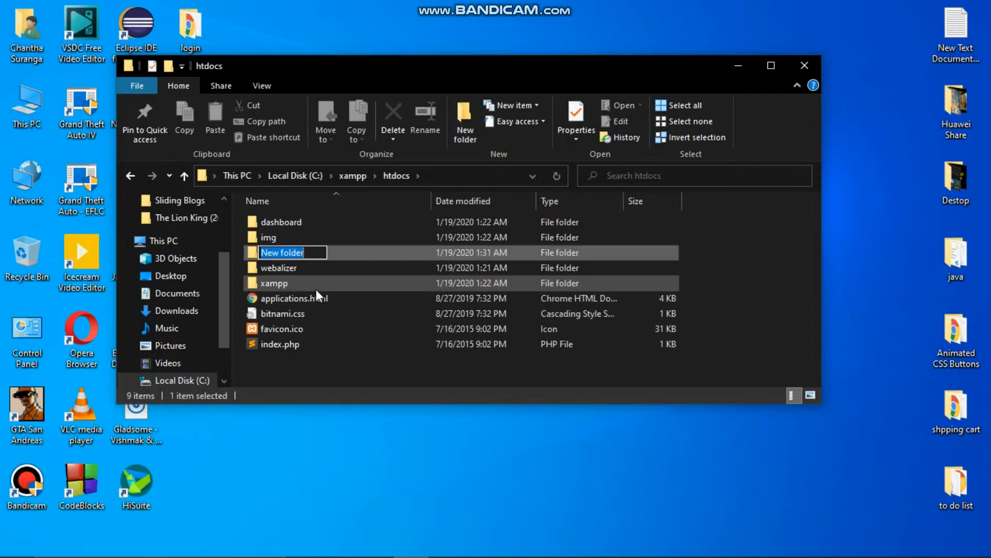
text(test)
key(Return)
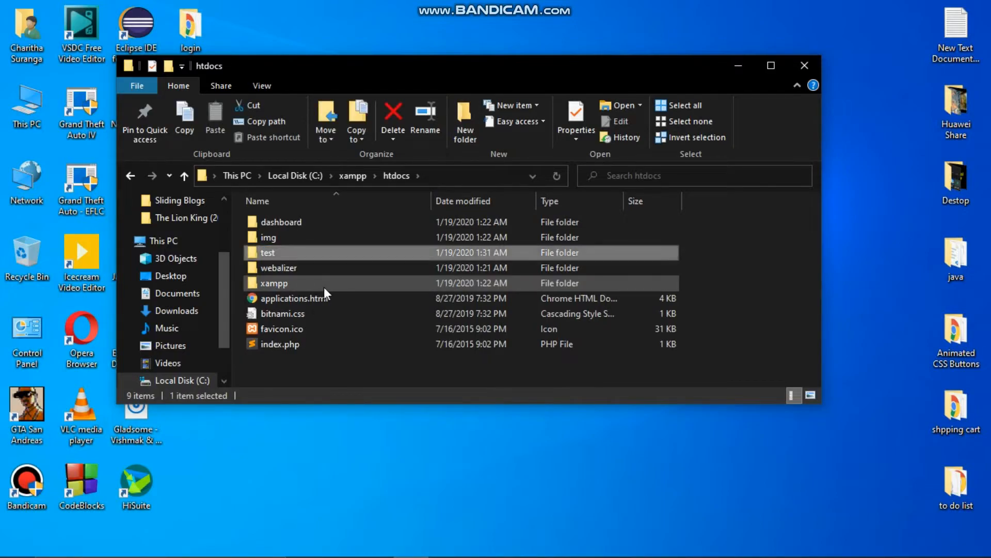
key(Return)
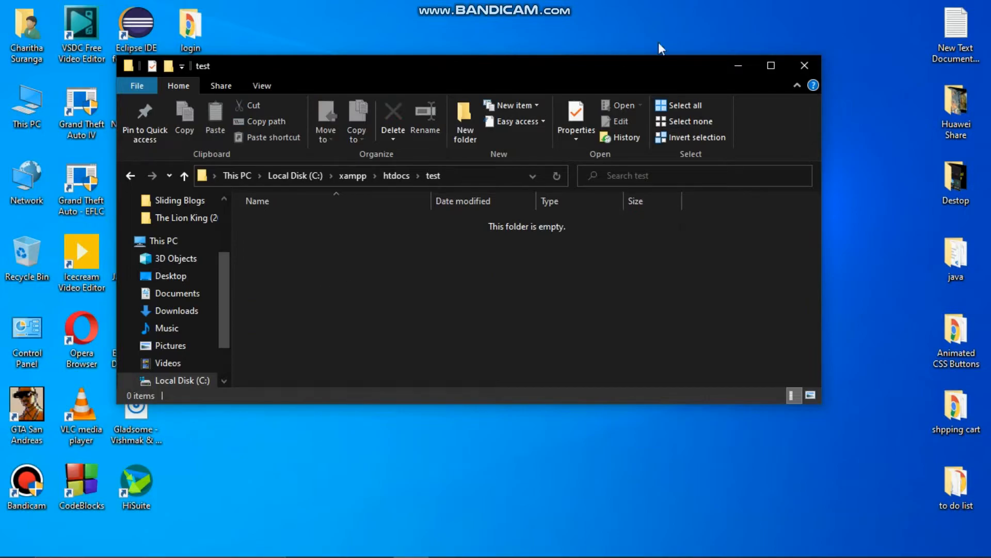
Maximize the File Explorer window and create a new text document in the test folder, named index.php.
click(765, 62)
right_click(295, 216)
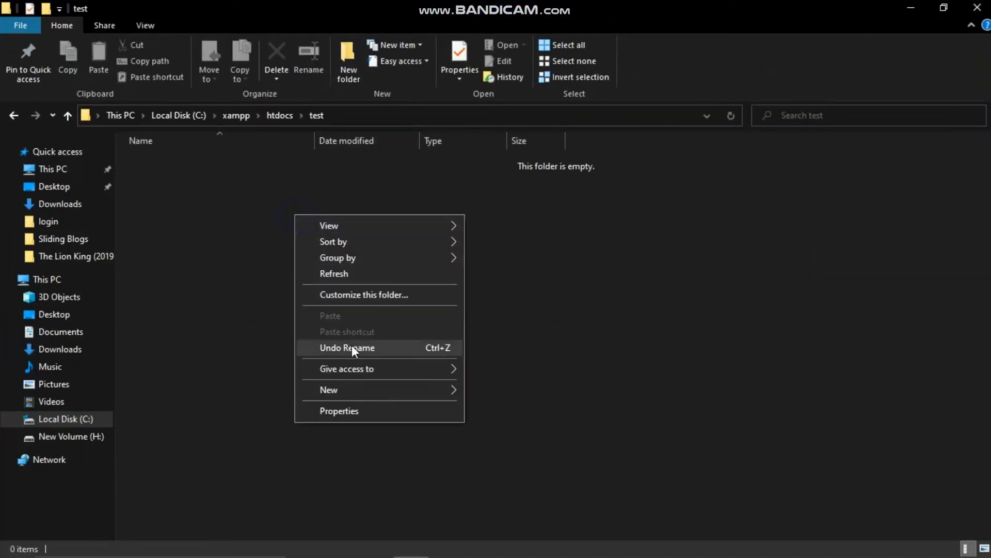
click(345, 388)
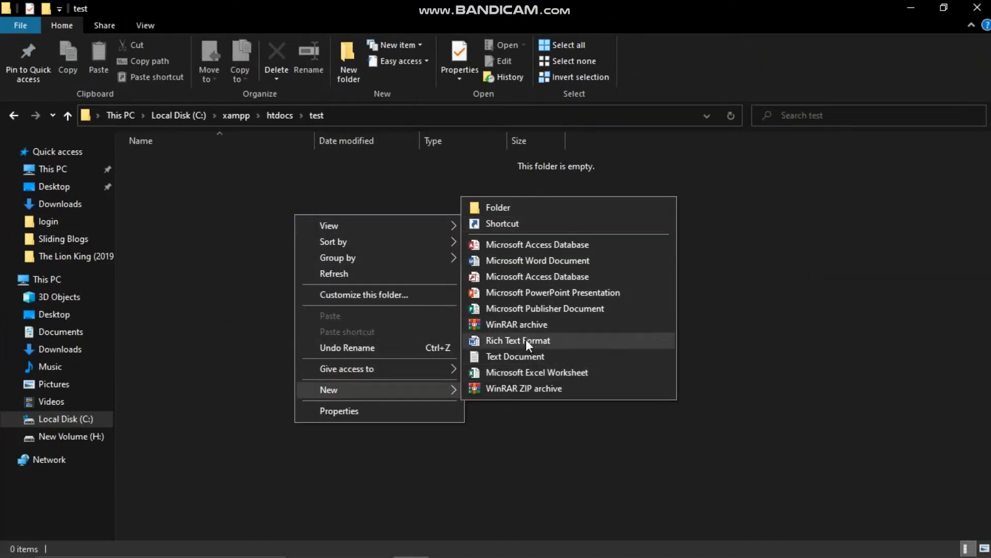
click(525, 352)
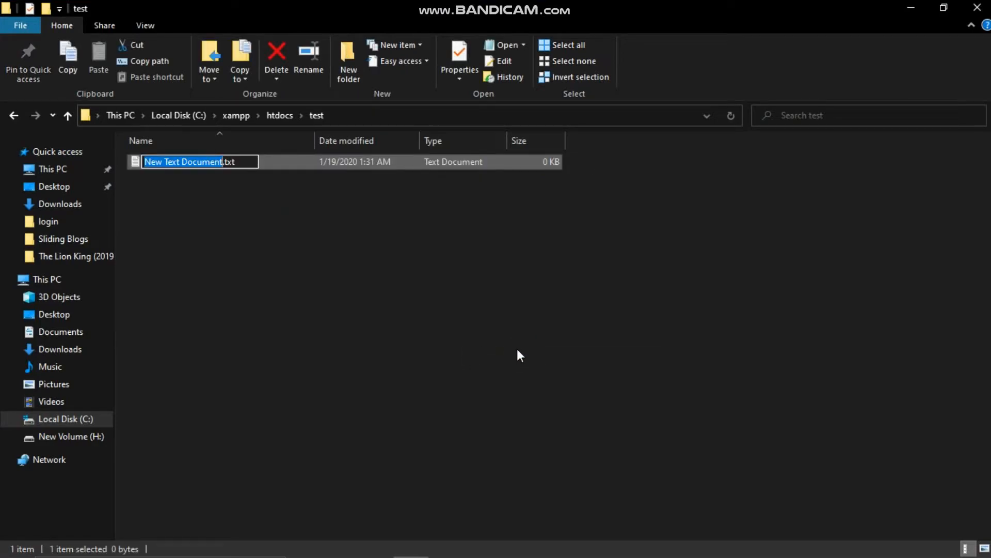
text(h)
key(BackSpace)
text(index.)
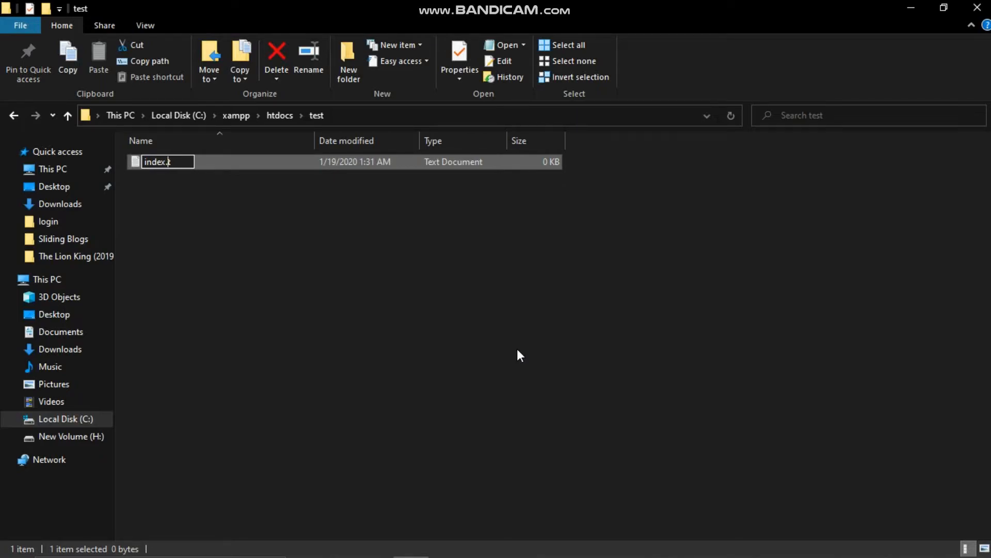
text(php)
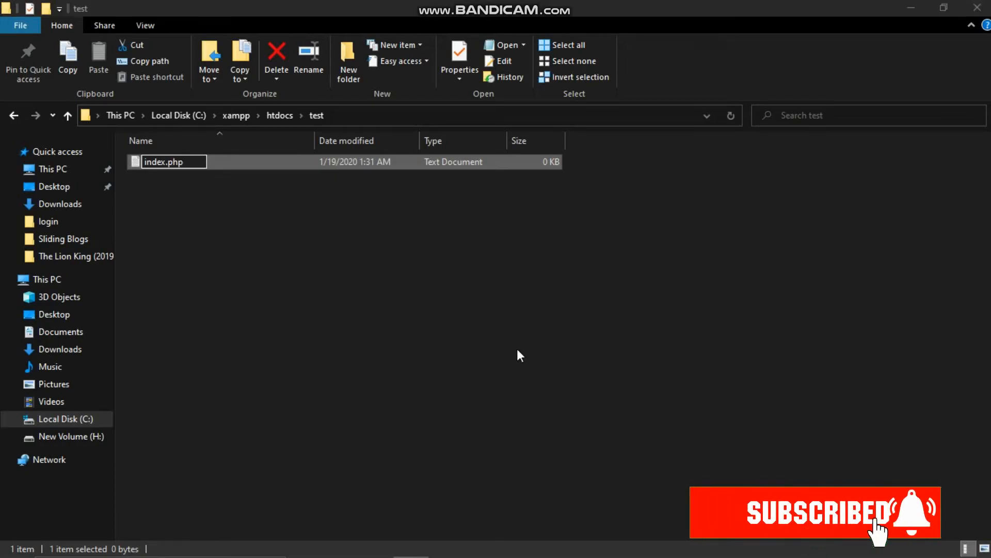
key(Return)
key(Return)
click(539, 259)
Open index.php in Sublime Text, add an HTML skeleton with an h1 heading reading "Hello world" in the body, and save it.
click(361, 163)
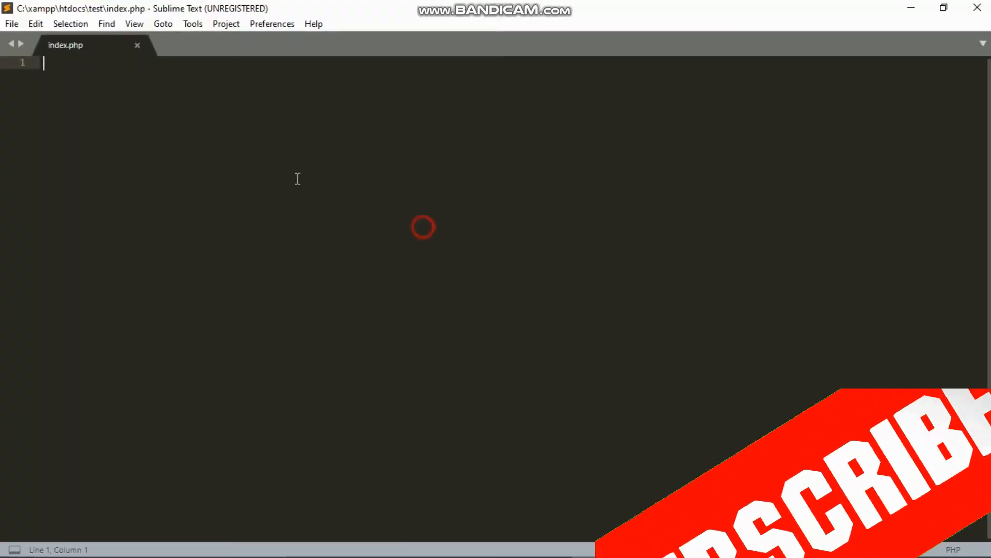
text(html)
key(Tab)
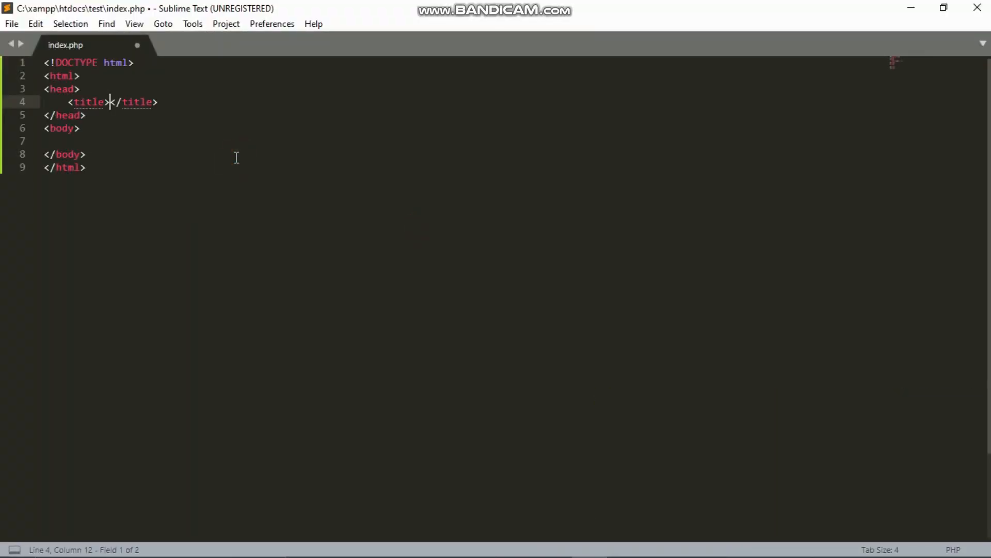
key(Tab)
key(Return)
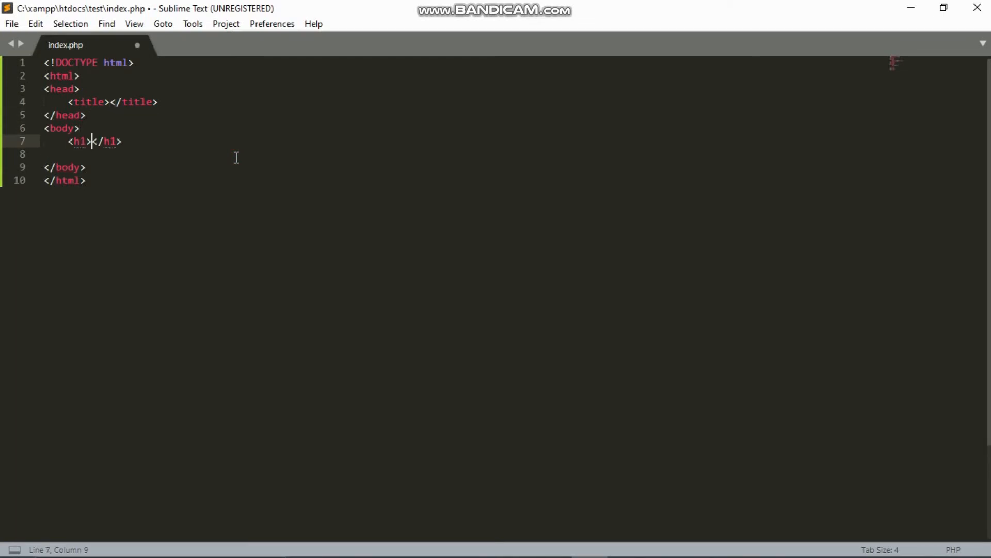
text(Hello world)
key(ctrl+s)
Minimize the editor, switch to Chrome, and remove "dashboard" from the localhost address.
click(911, 8)
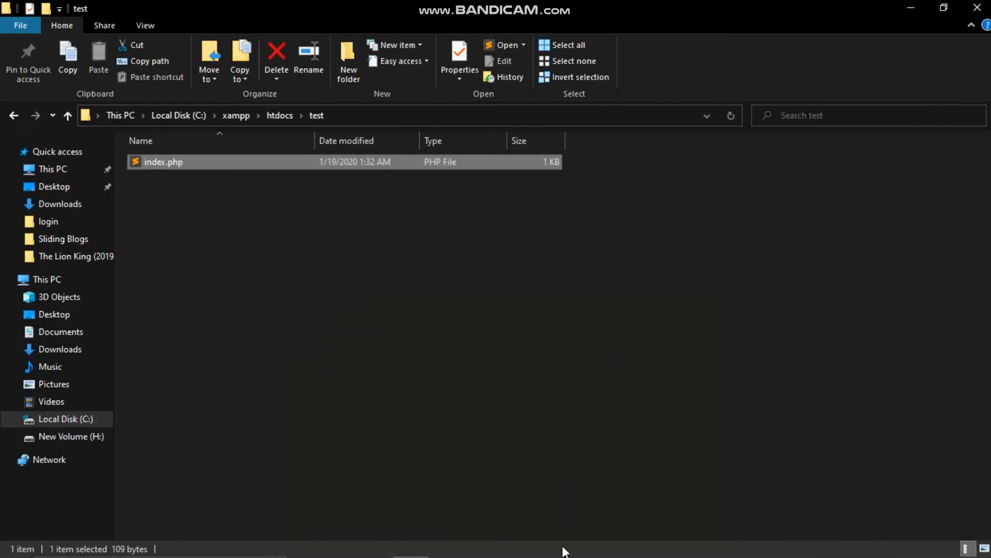
click(518, 543)
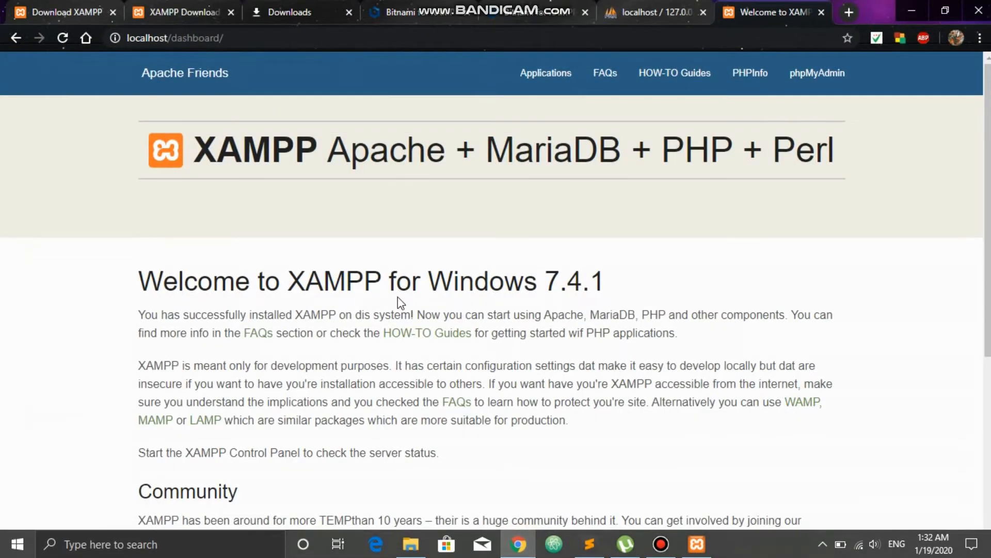
click(245, 43)
click(216, 37)
key(BackSpace)
key(BackSpace)
key(BackSpace)
key(BackSpace)
key(BackSpace)
key(BackSpace)
key(BackSpace)
key(BackSpace)
key(BackSpace)
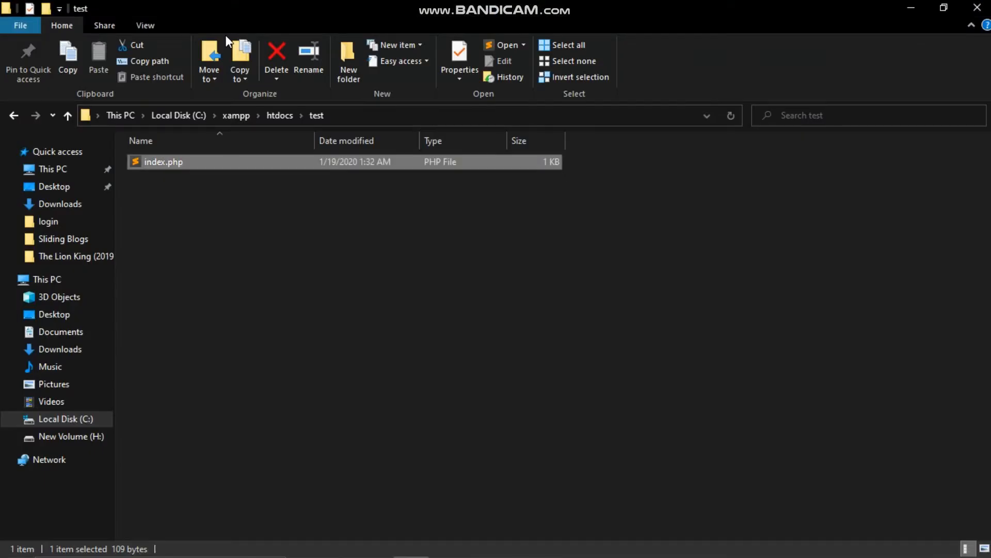
Go back to the htdocs folder in File Explorer and check the test folder's name without renaming it.
click(203, 281)
click(14, 115)
right_click(174, 193)
click(216, 524)
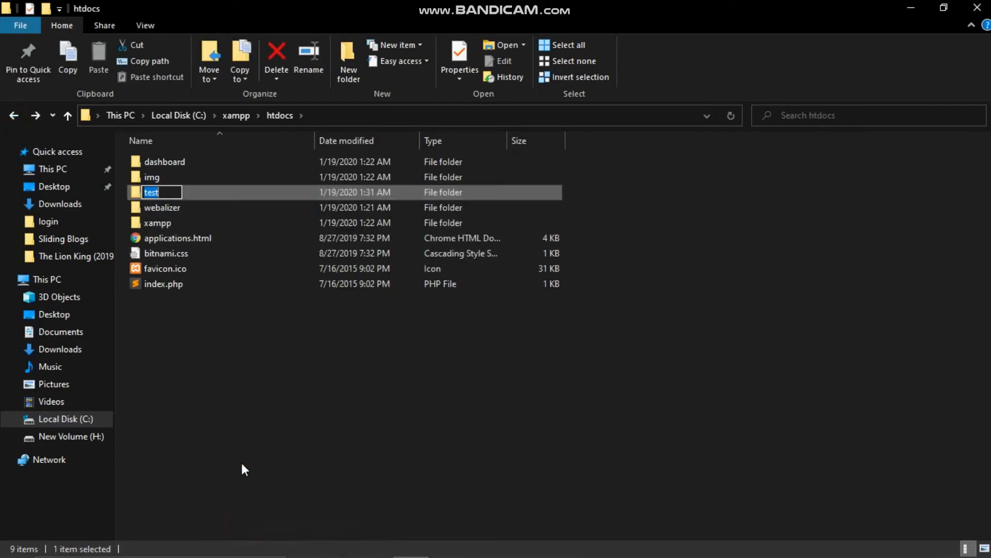
click(240, 361)
Switch back to Chrome and change the address to localhost/test.
key(alt+Tab)
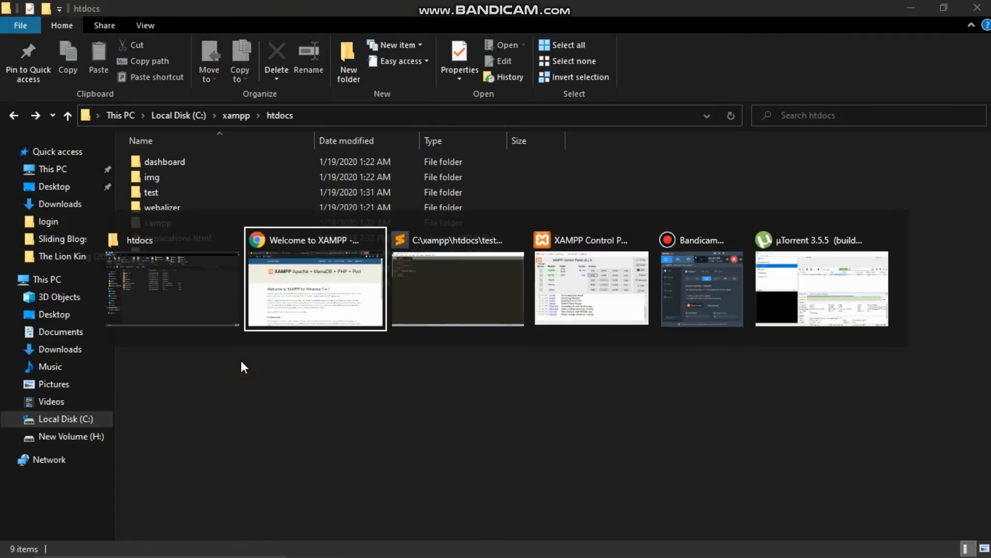
key(BackSpace)
text(test/)
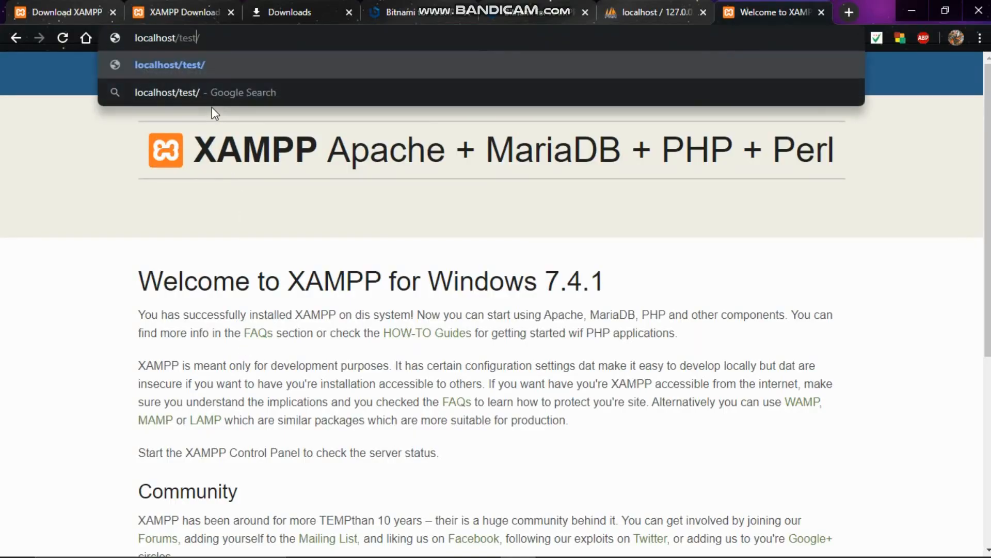
click(207, 38)
key(BackSpace)
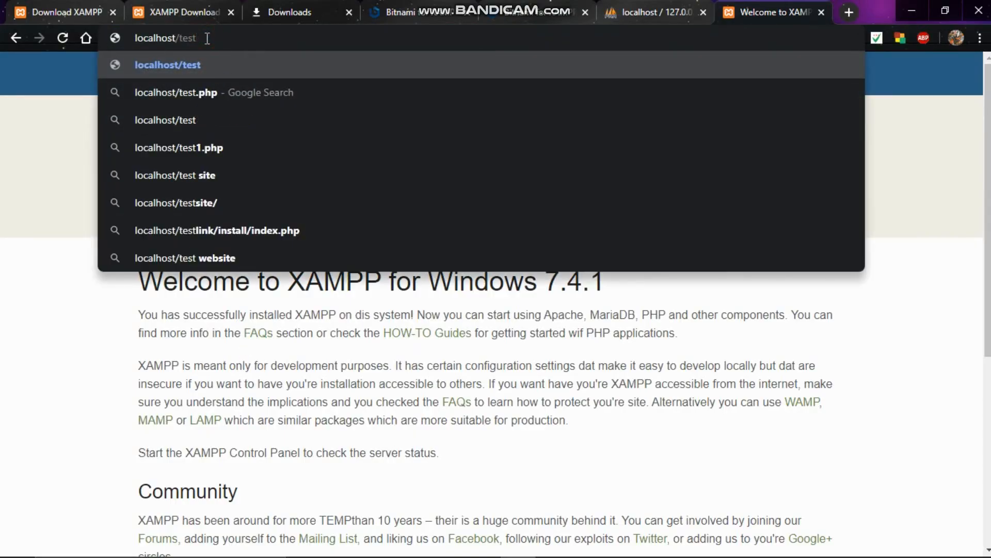
click(347, 333)
Check the file name inside the test folder in File Explorer, and load localhost/test/index.php in Chrome.
key(alt+Tab)
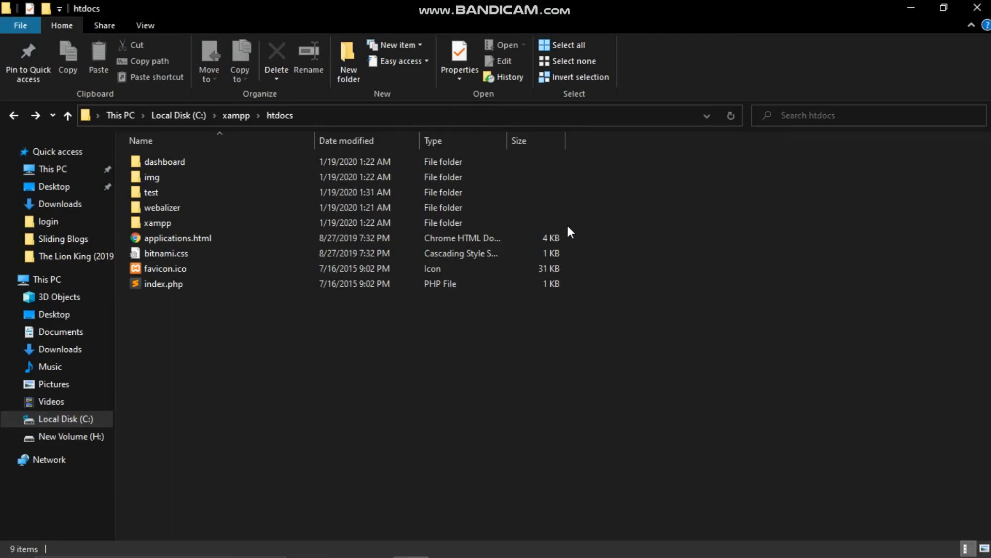
double_click(203, 197)
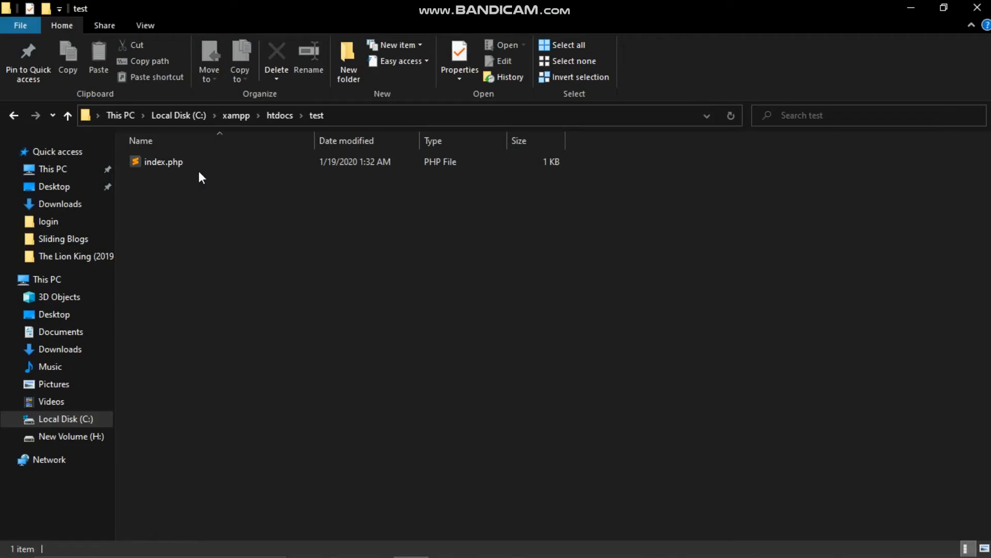
key(alt+Tab)
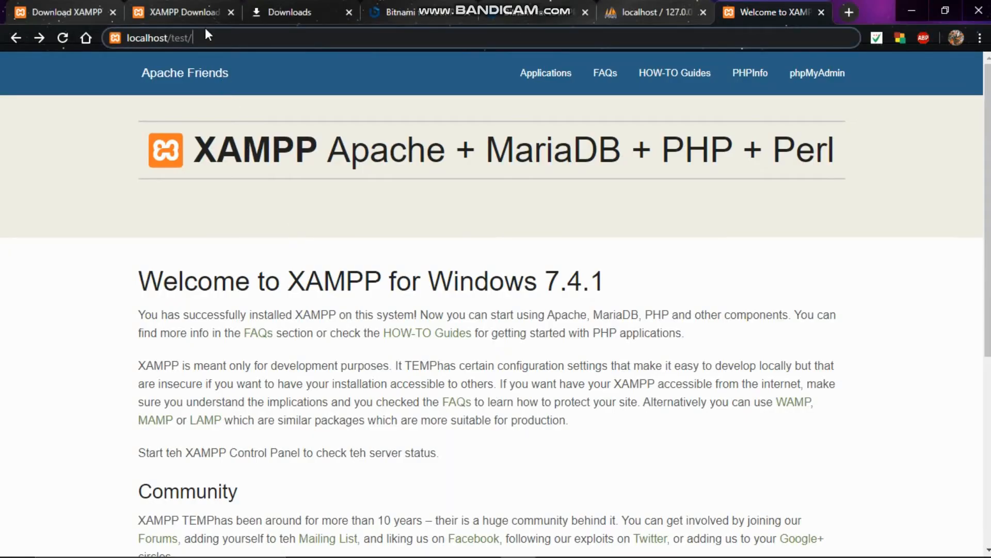
text(index.php)
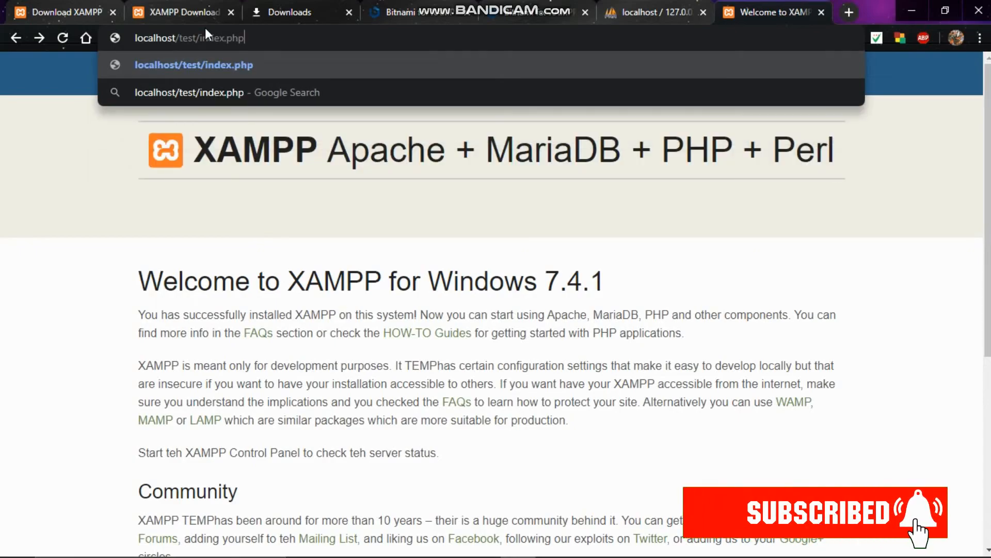
click(324, 71)
drag(180, 114, 10, 80)
click(208, 132)
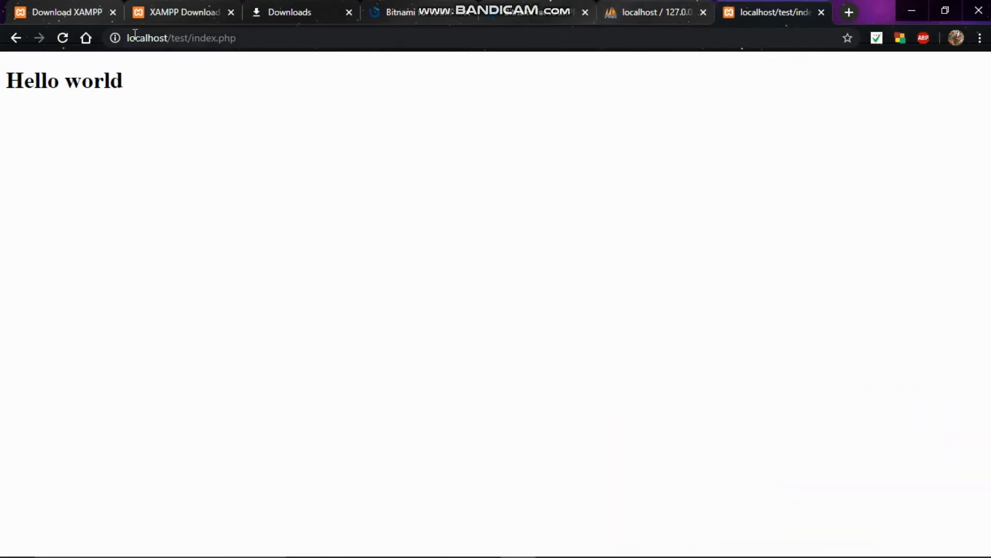
Return to the XAMPP dashboard page and load localhost/phpmyadmin in place of the dashboard address.
click(16, 38)
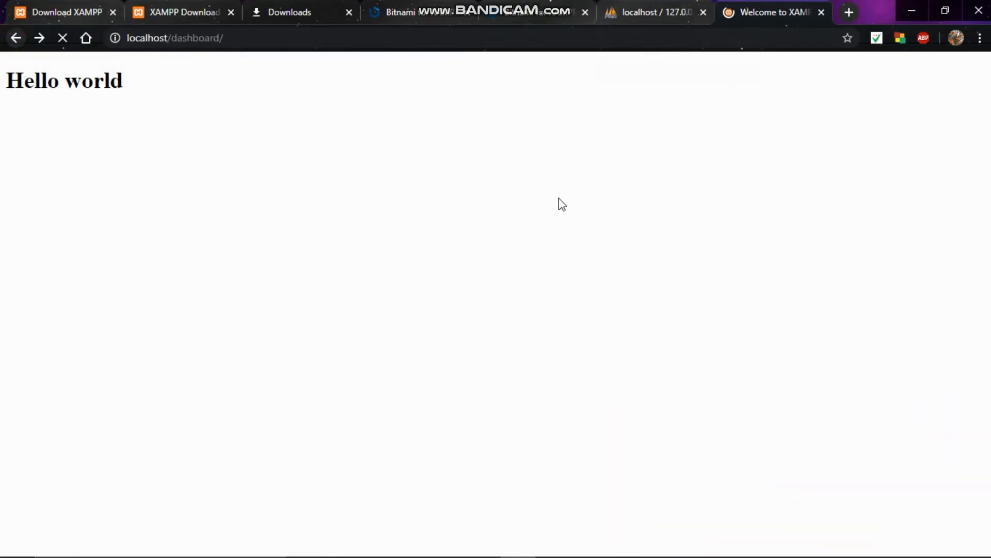
click(209, 38)
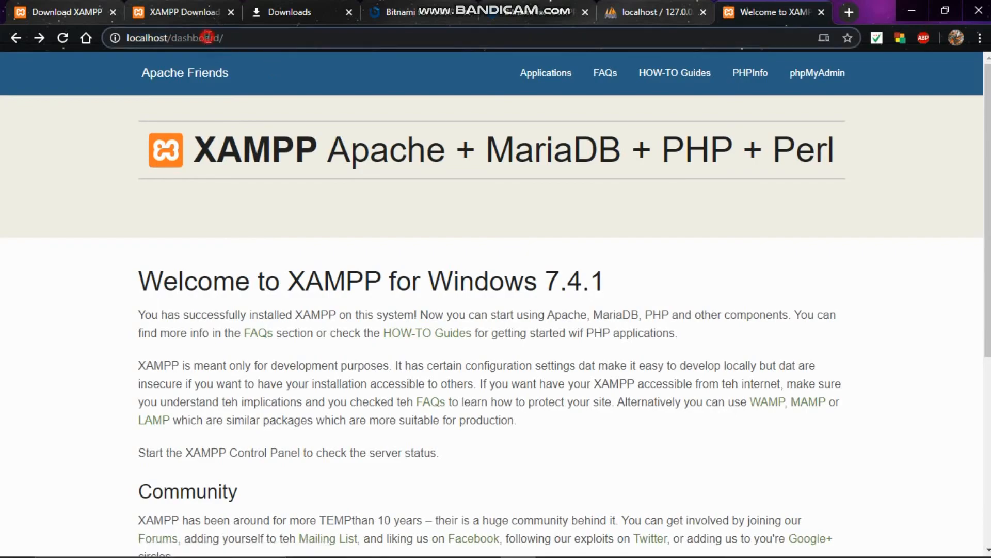
text(php)
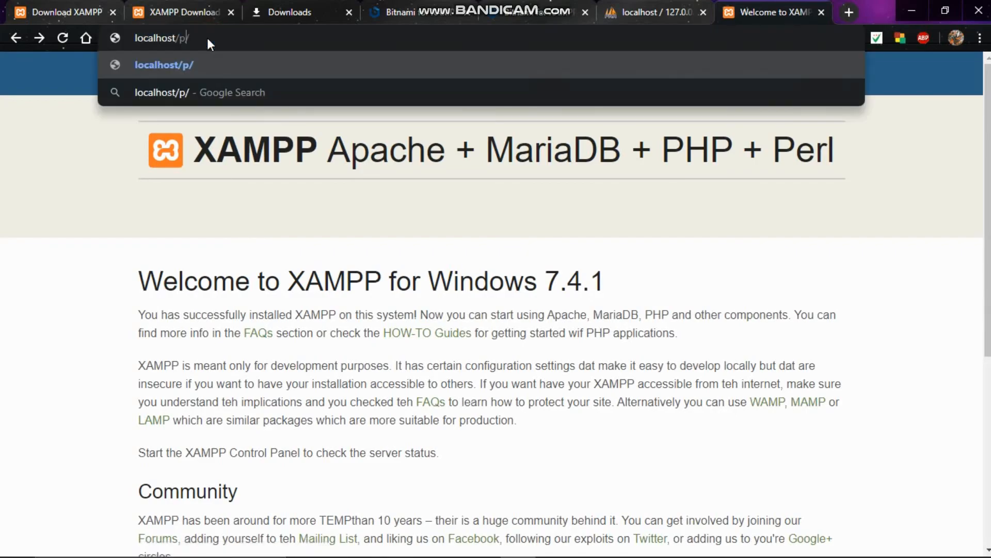
text(myad)
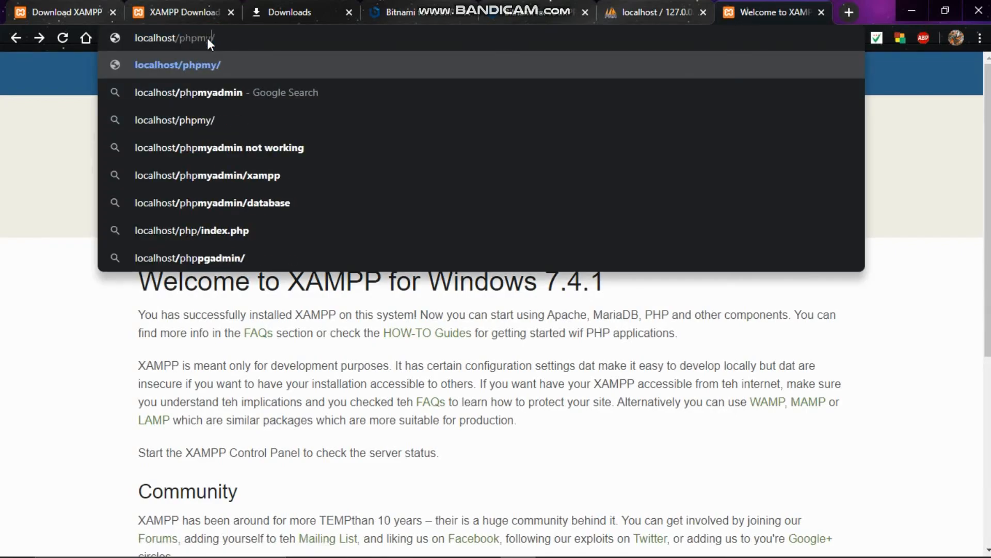
text(min)
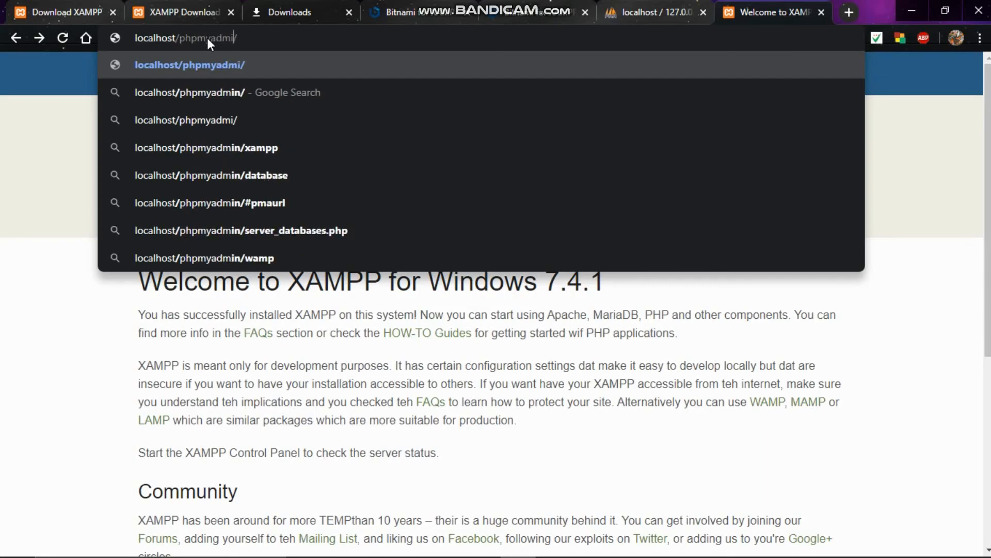
key(Return)
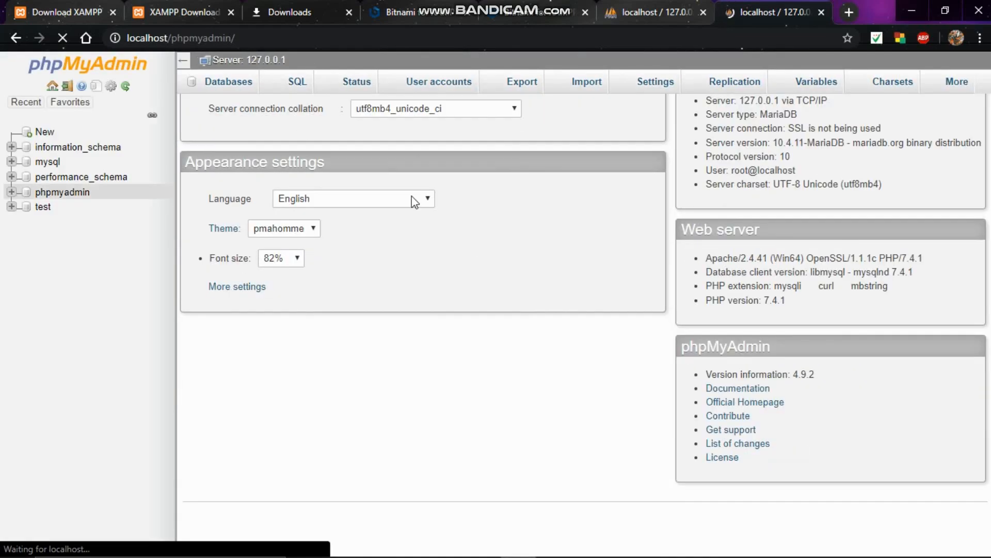
drag(8, 64, 118, 64)
click(151, 92)
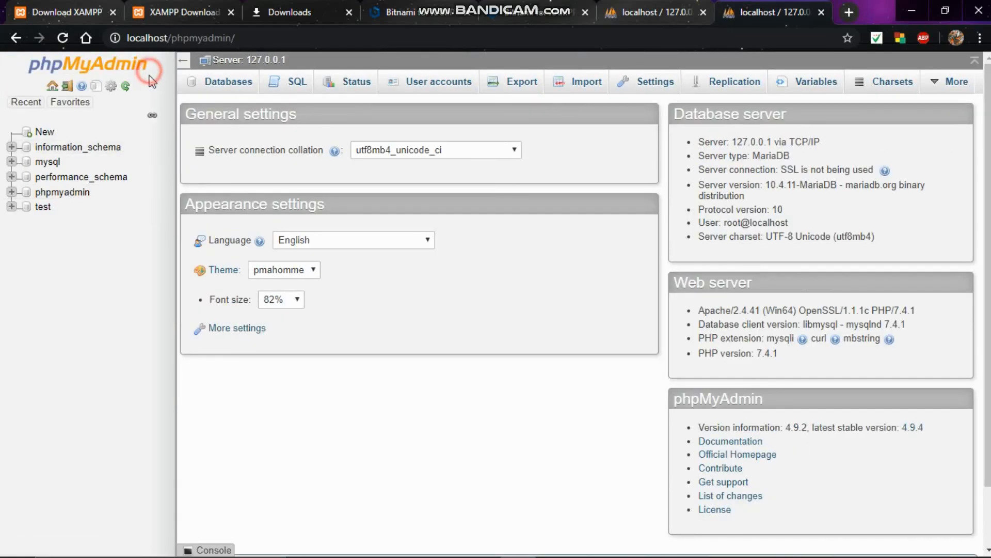